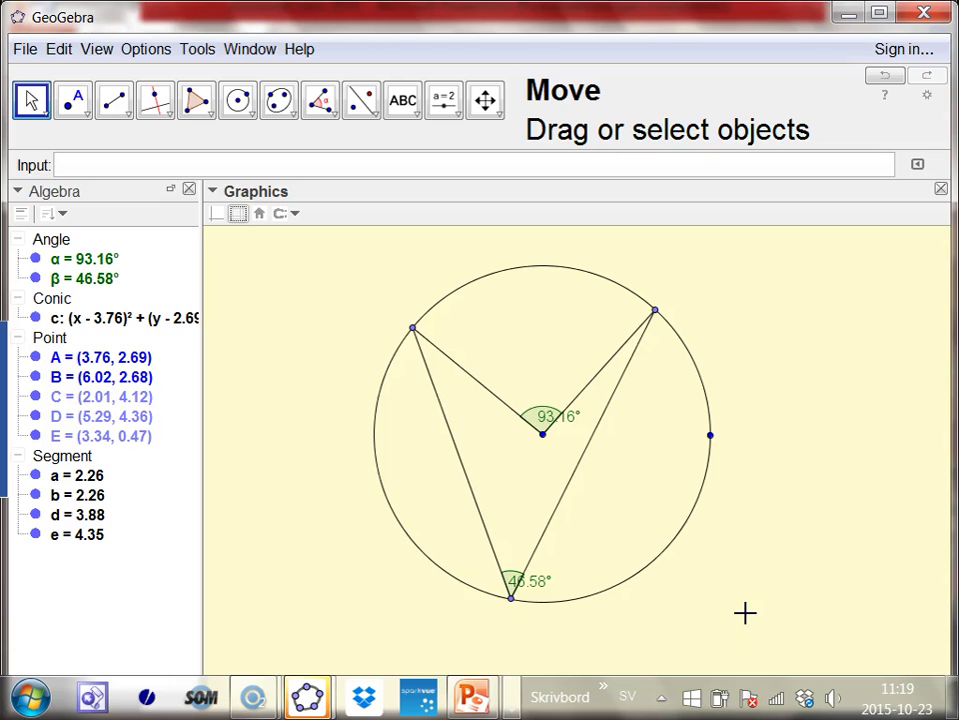
# Switch the interface language to Swedish / Svenska.
pyautogui.click(97, 52)
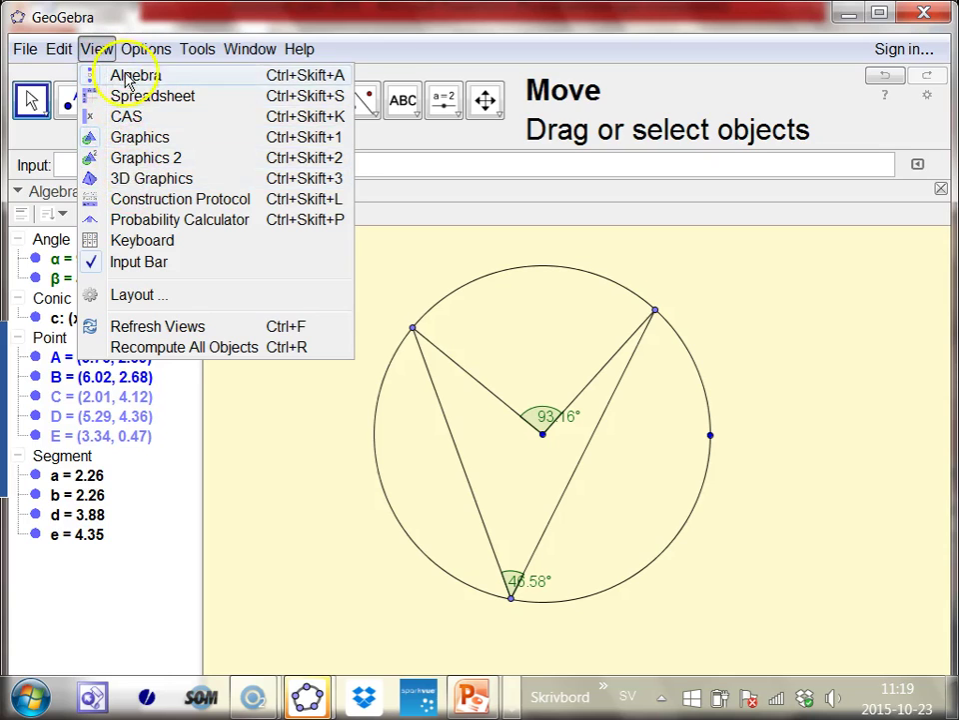
pyautogui.moveTo(141, 51)
pyautogui.moveTo(197, 205)
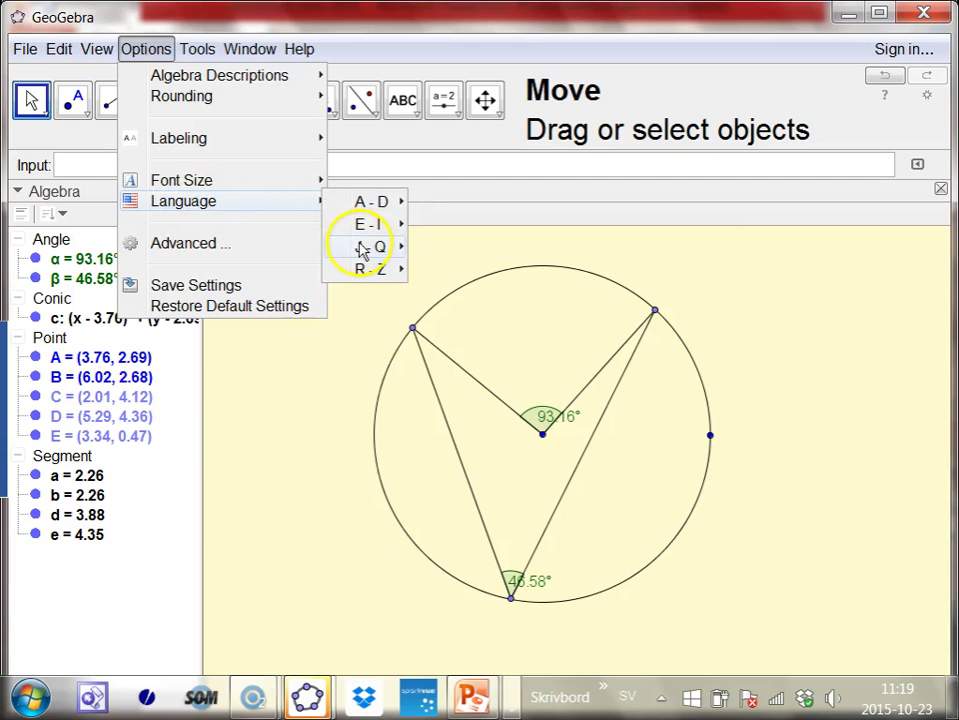
pyautogui.moveTo(372, 273)
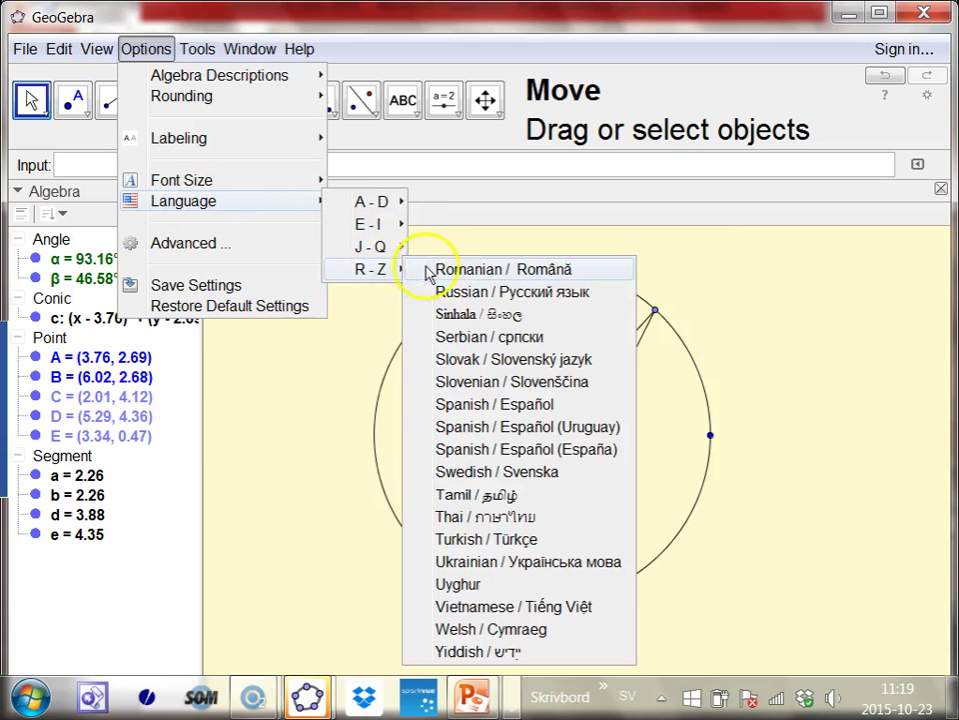
pyautogui.click(451, 471)
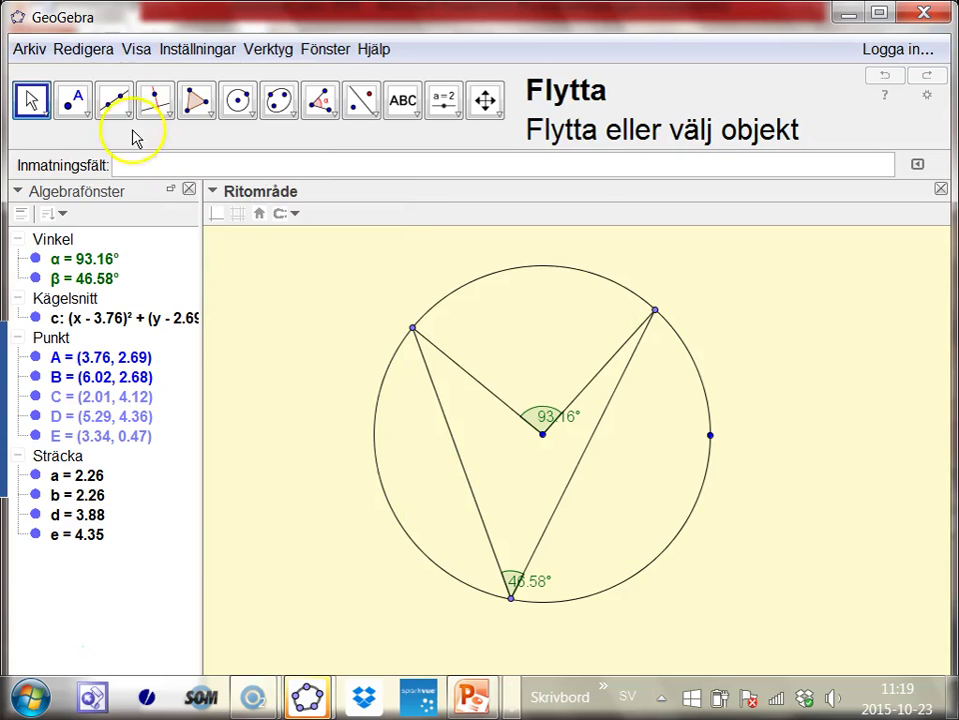
# Open the 3D graphics view, close the 2D graphics view and widen the 3D view up to a narrow algebra view.
pyautogui.click(136, 48)
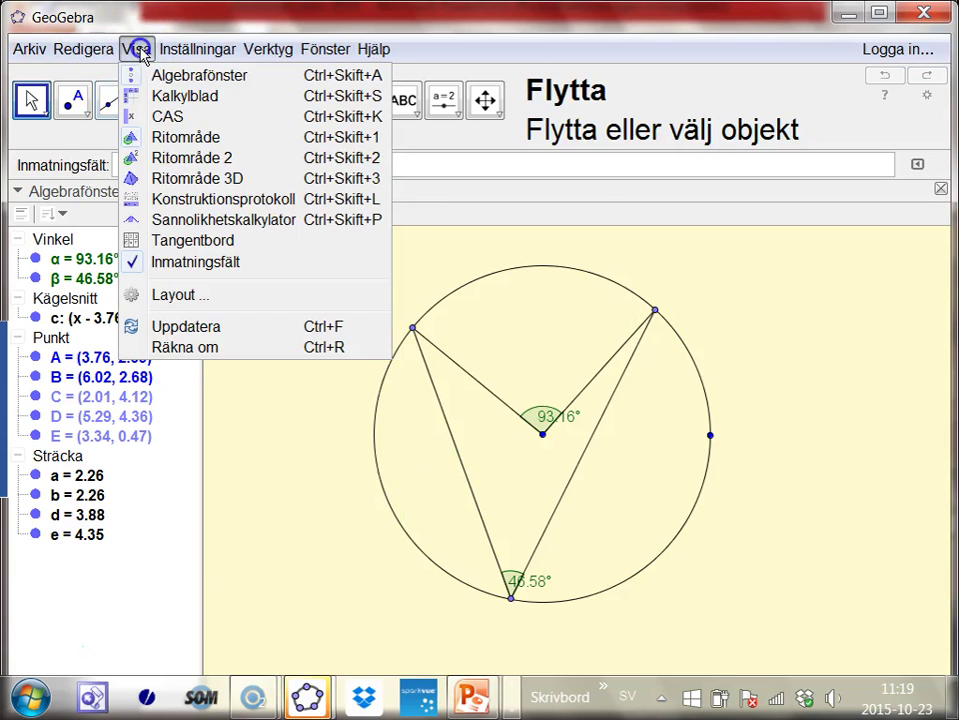
pyautogui.click(190, 180)
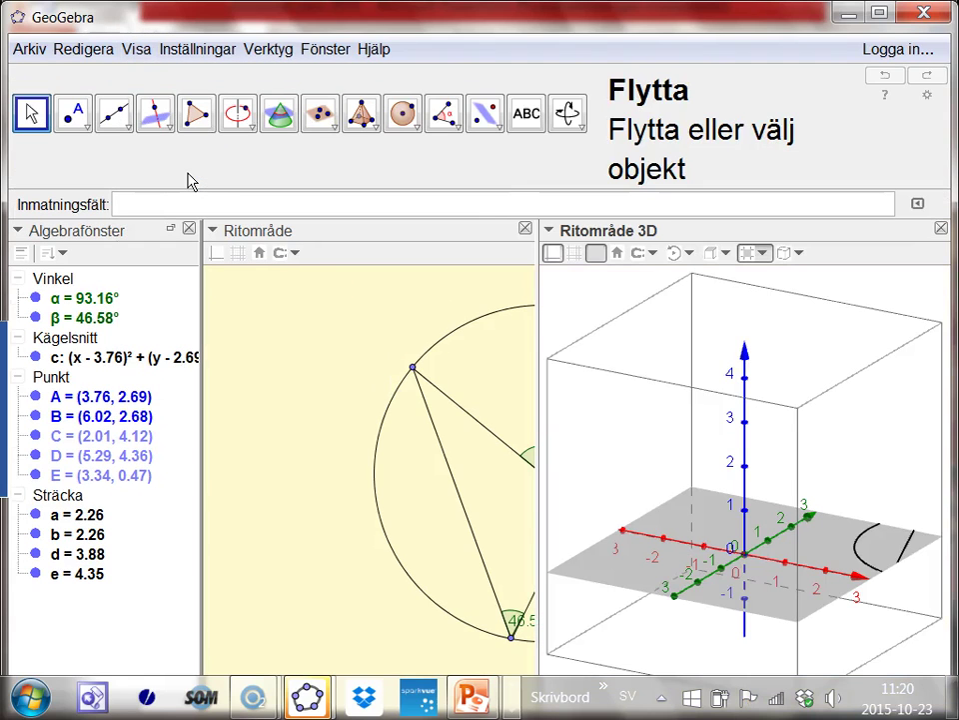
pyautogui.click(525, 230)
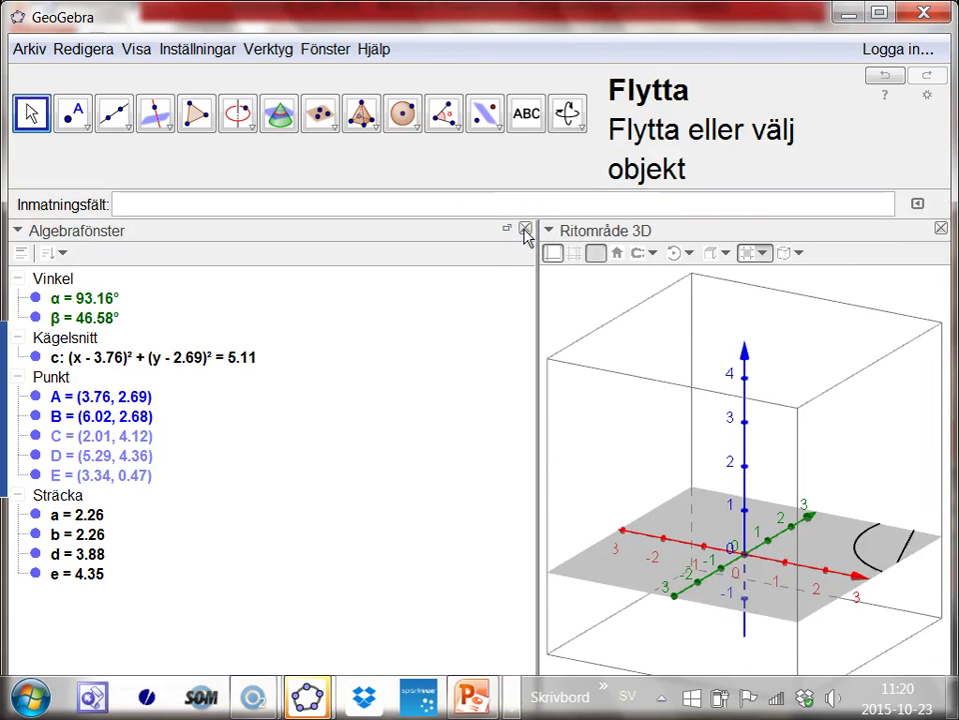
pyautogui.moveTo(536, 283); pyautogui.dragTo(158, 215)
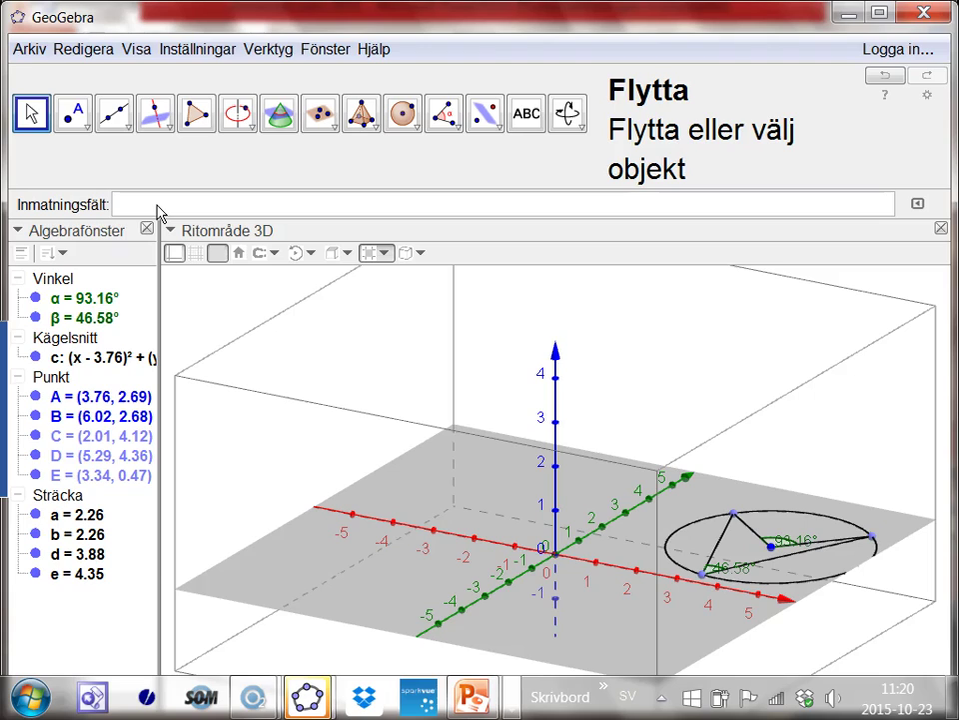
# Delete point A with the circle construction that depends on it and the remaining point B, leaving the construction empty.
pyautogui.click(727, 551)
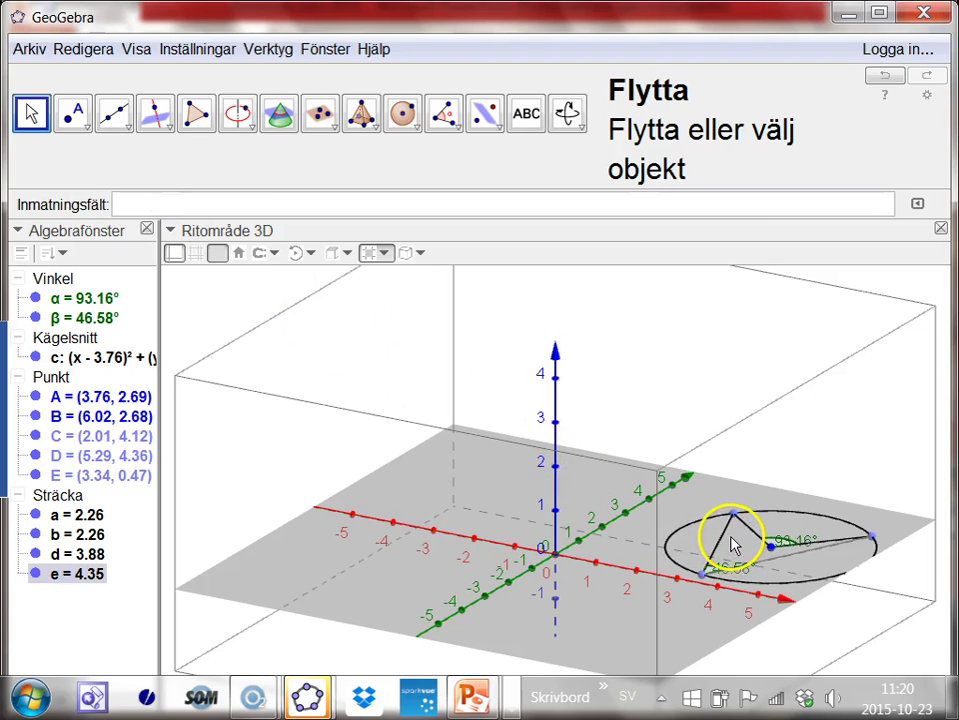
pyautogui.click(732, 544)
pyautogui.click(731, 528)
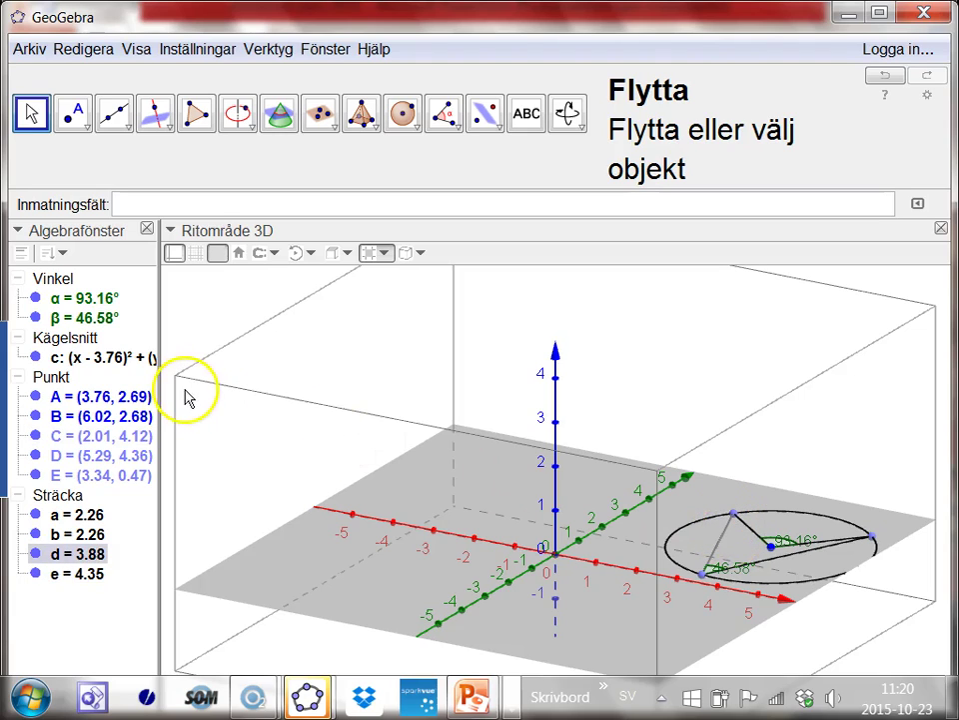
pyautogui.click(72, 398)
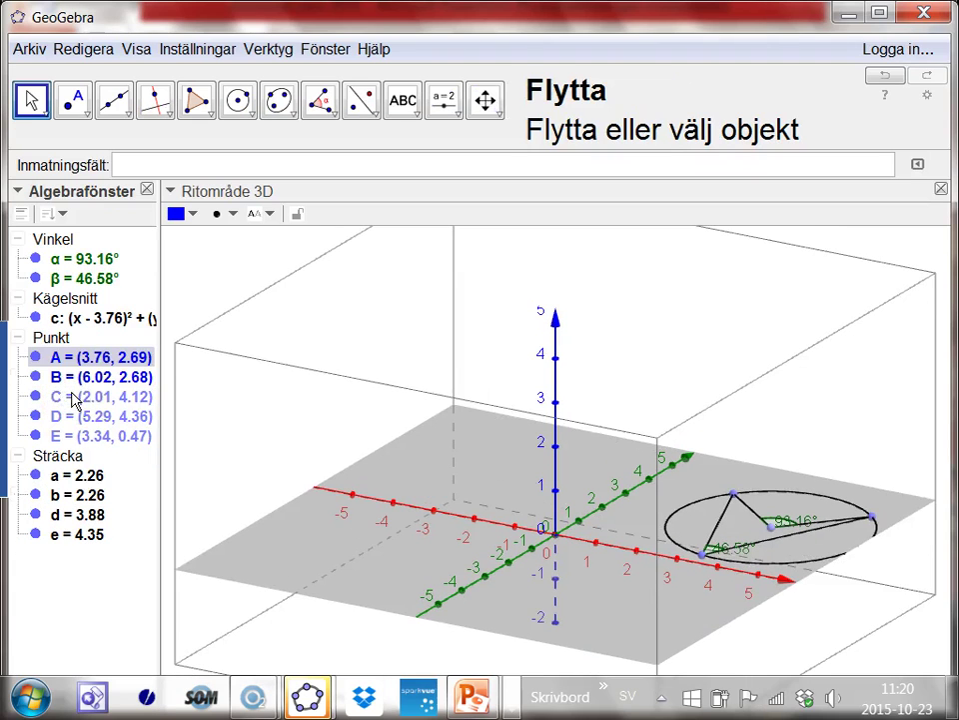
pyautogui.press('Delete')
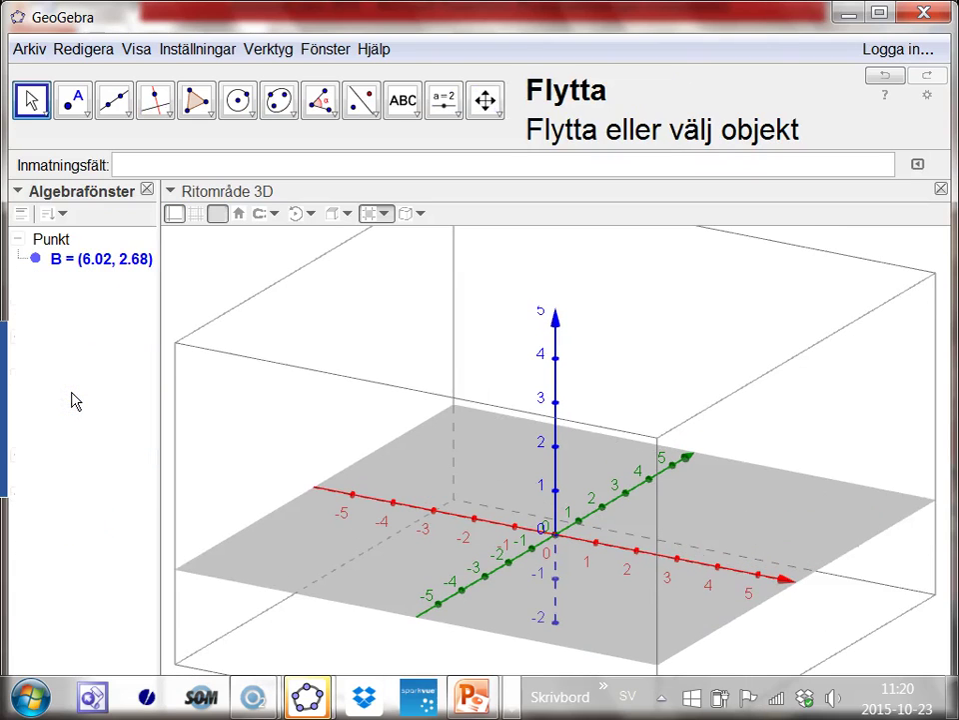
pyautogui.click(57, 268)
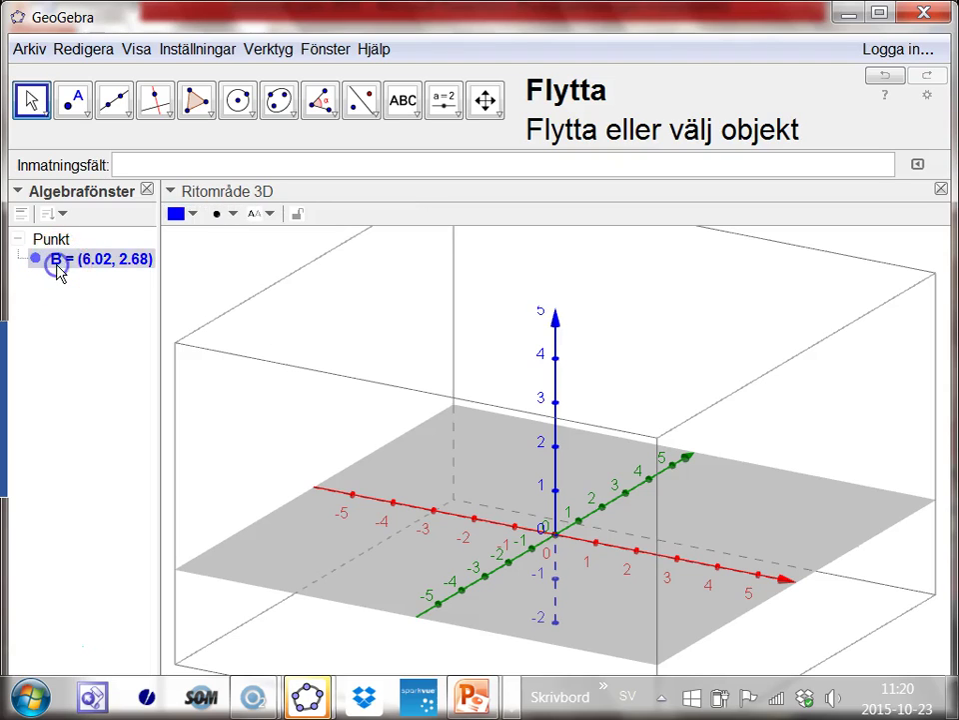
pyautogui.press('Delete')
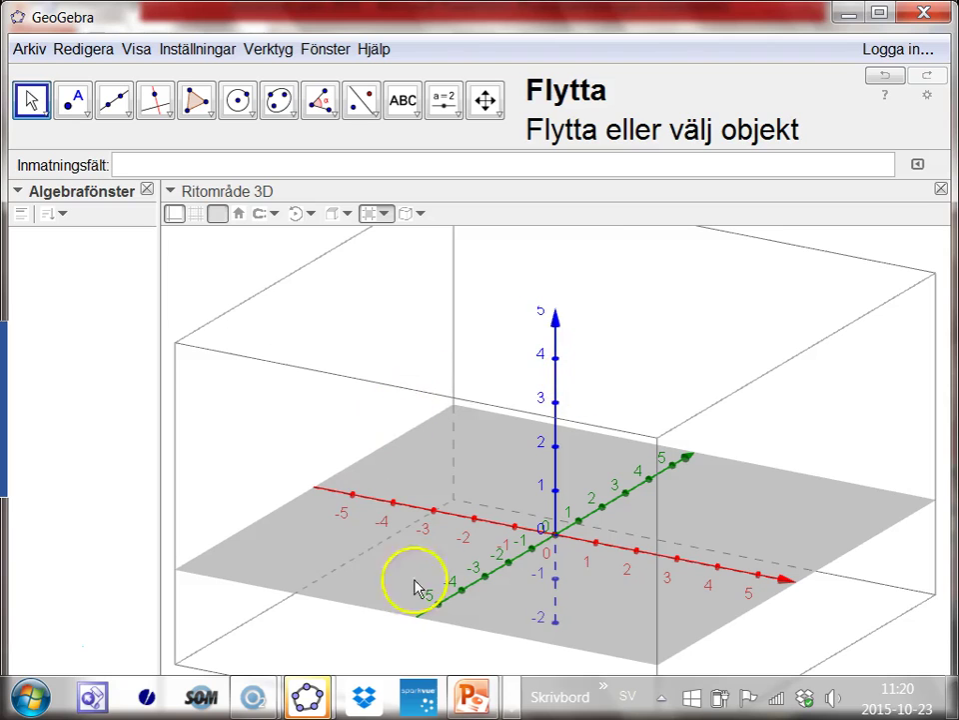
# Create a cube standing on the grey plane, with base corners at about (3.2, -3.83) and (3.59, 2.2).
pyautogui.moveTo(712, 516); pyautogui.dragTo(596, 518)
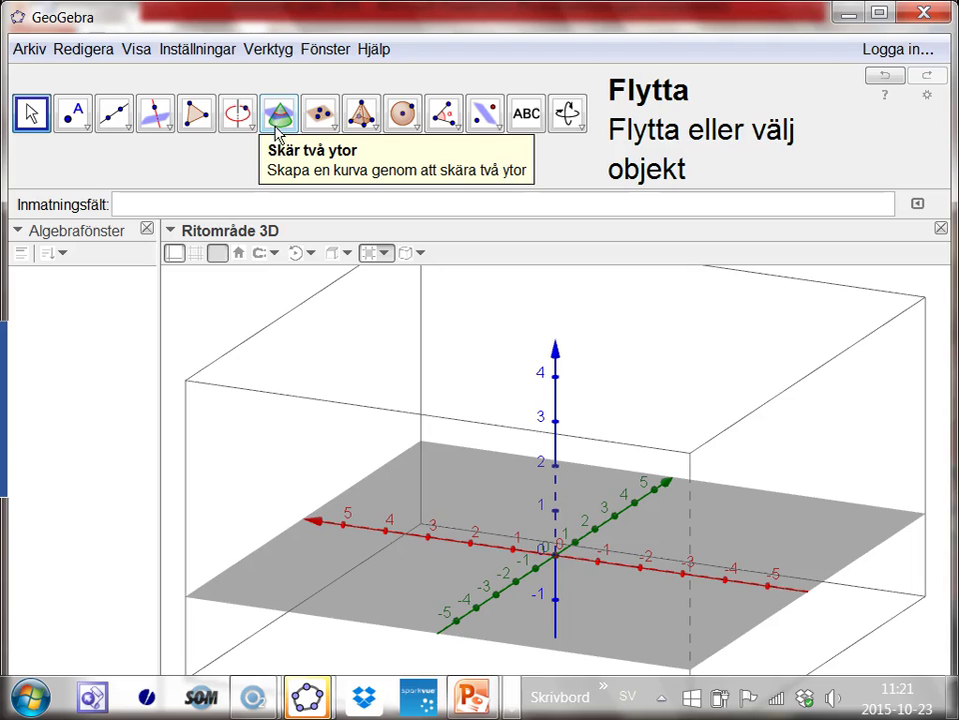
pyautogui.click(376, 134)
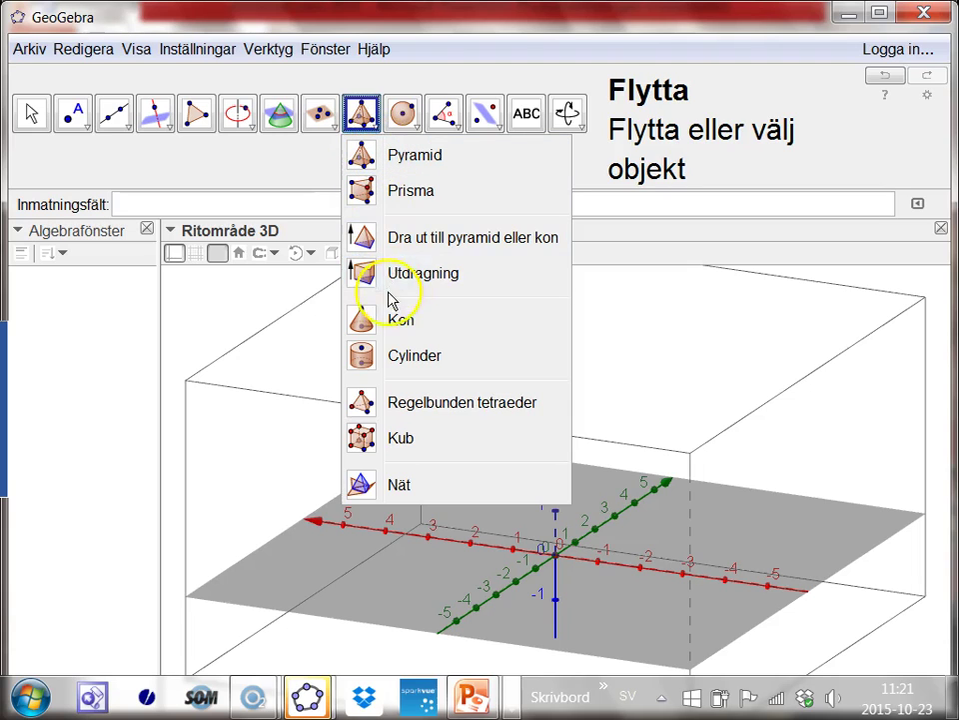
pyautogui.click(405, 441)
pyautogui.click(416, 559)
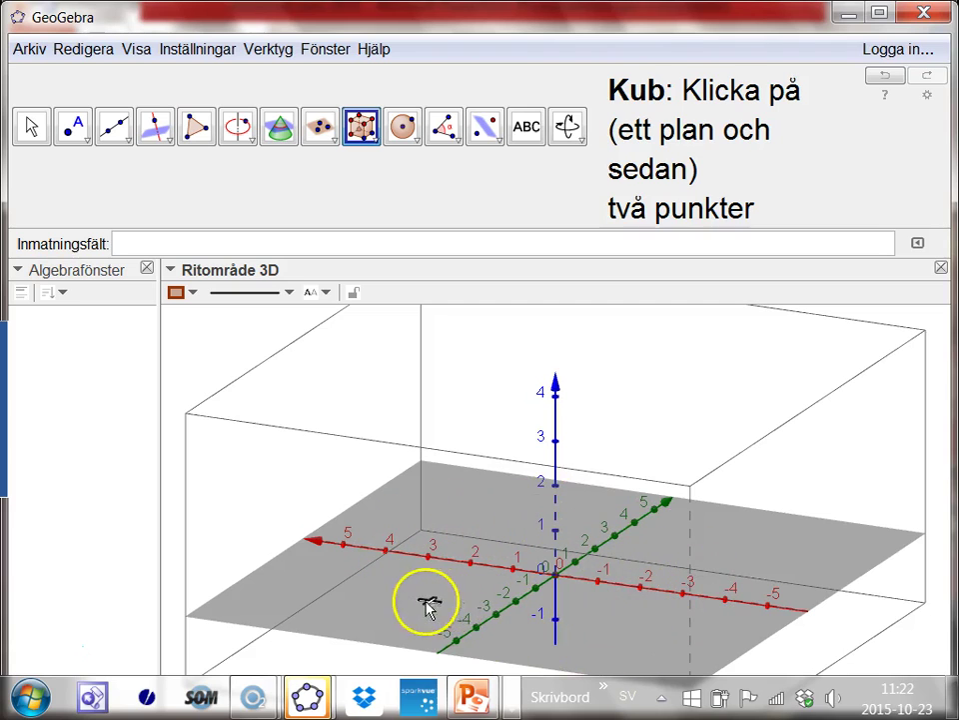
pyautogui.click(344, 608)
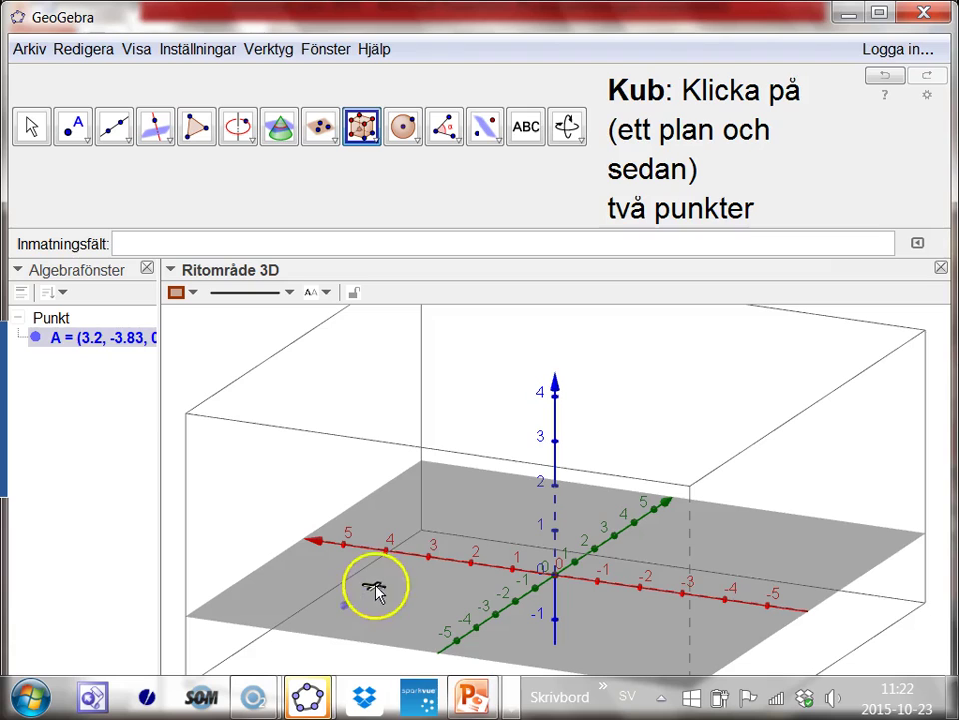
pyautogui.click(446, 527)
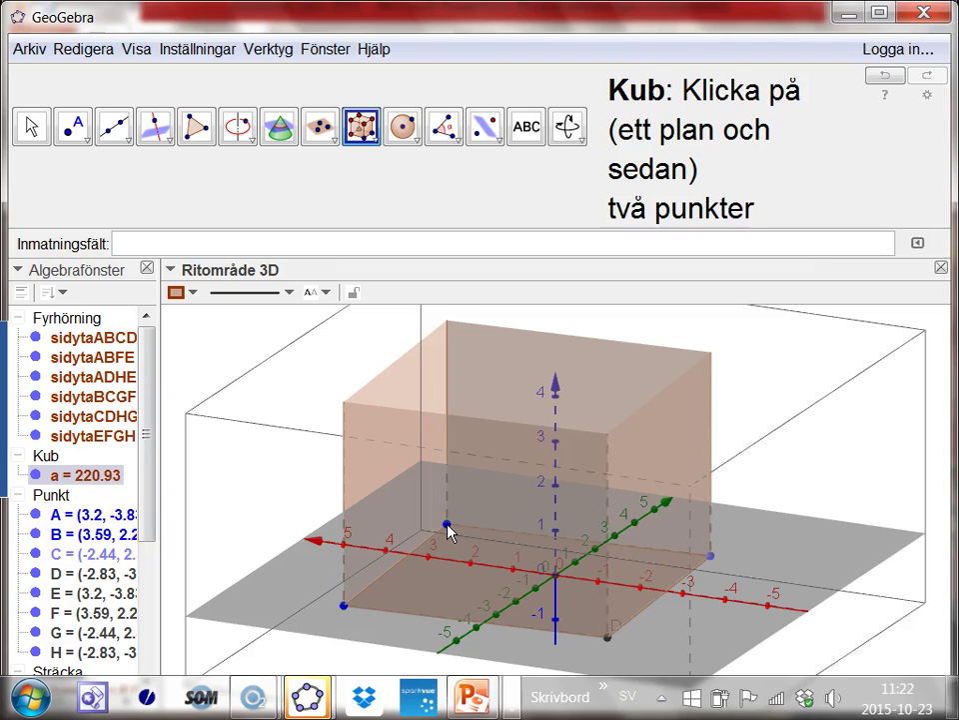
pyautogui.press('Escape')
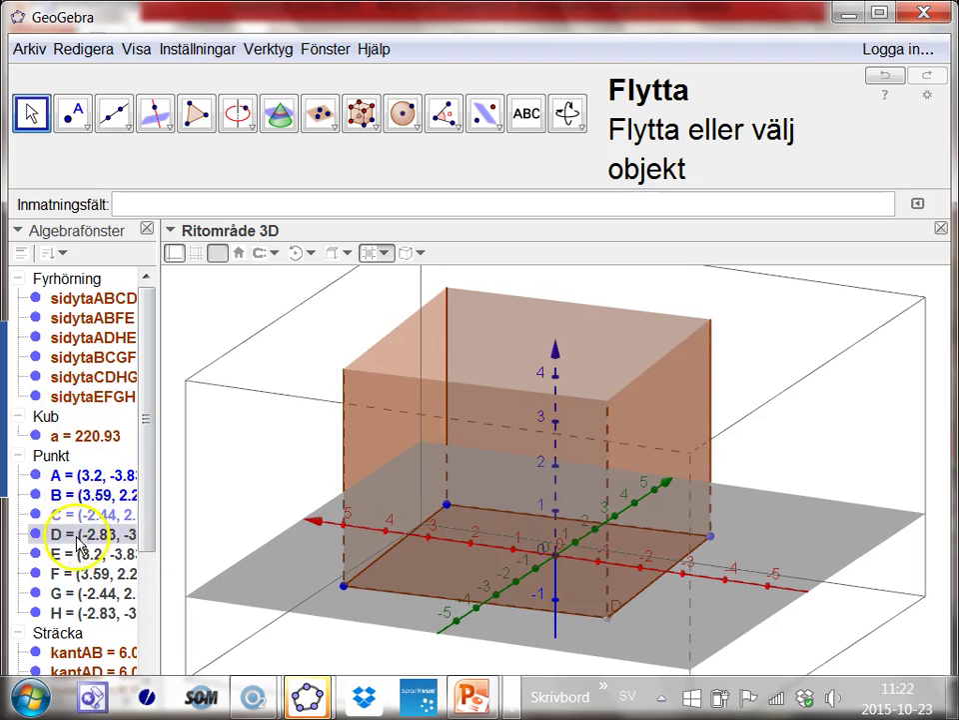
# Hide the coordinate axes in the 3D view.
pyautogui.moveTo(148, 524); pyautogui.dragTo(141, 637)
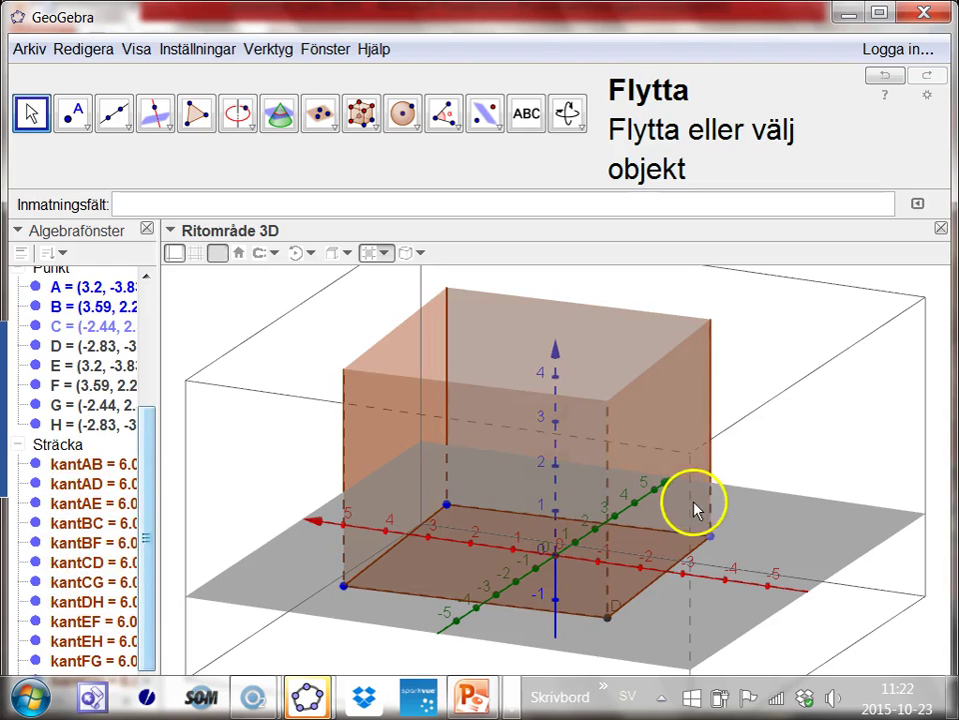
pyautogui.moveTo(781, 497)
pyautogui.mouseDown()
pyautogui.moveTo(706, 485)
pyautogui.moveTo(707, 500)
pyautogui.moveTo(770, 499)
pyautogui.mouseUp()
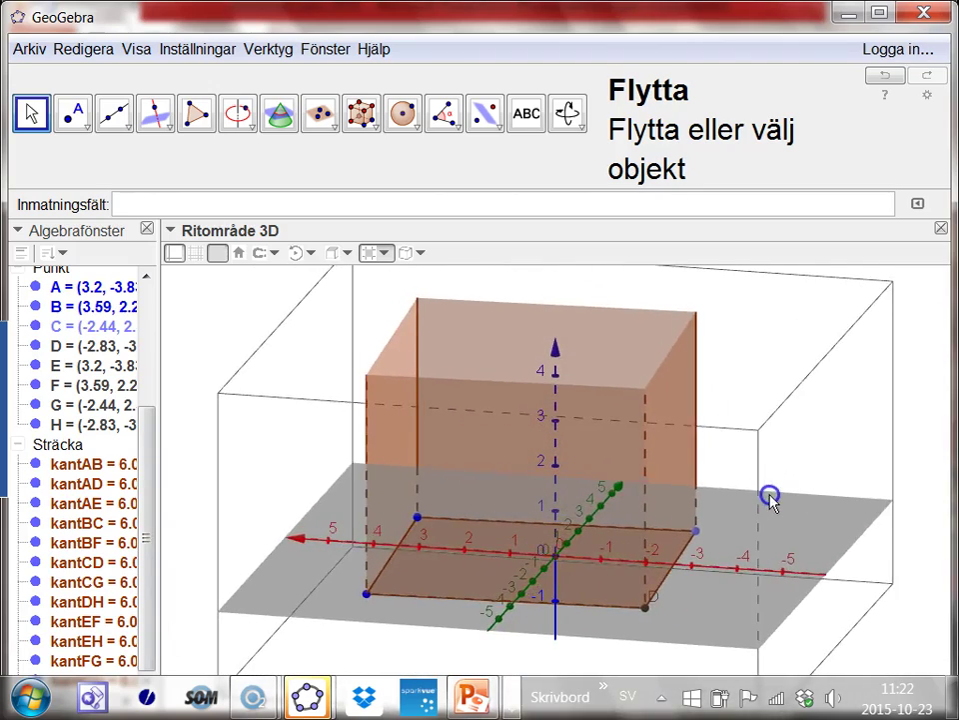
pyautogui.click(176, 255)
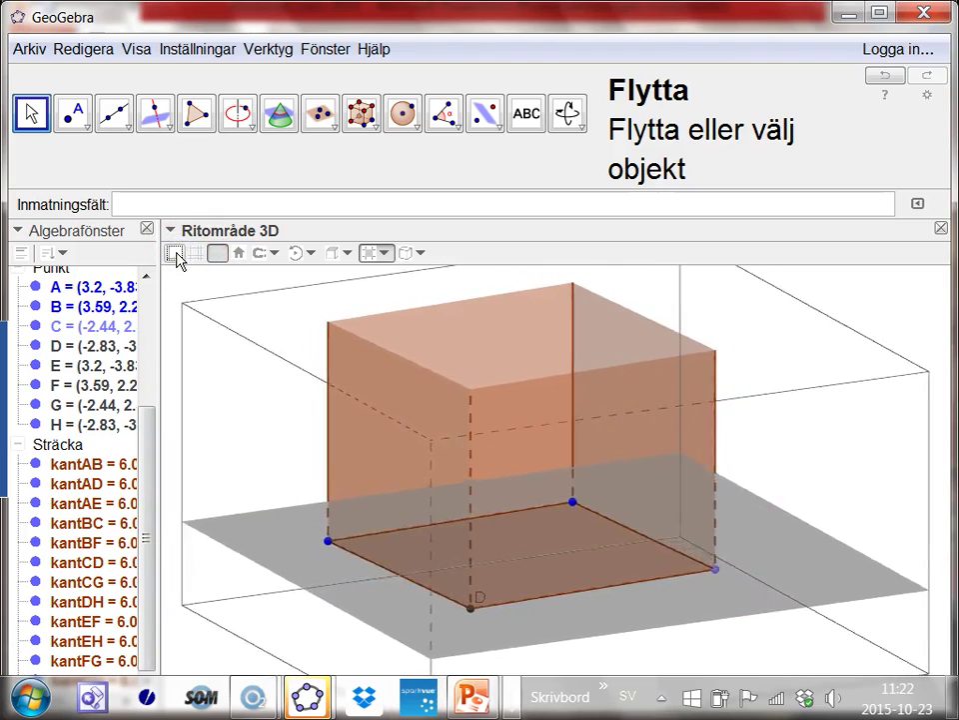
pyautogui.click(726, 533)
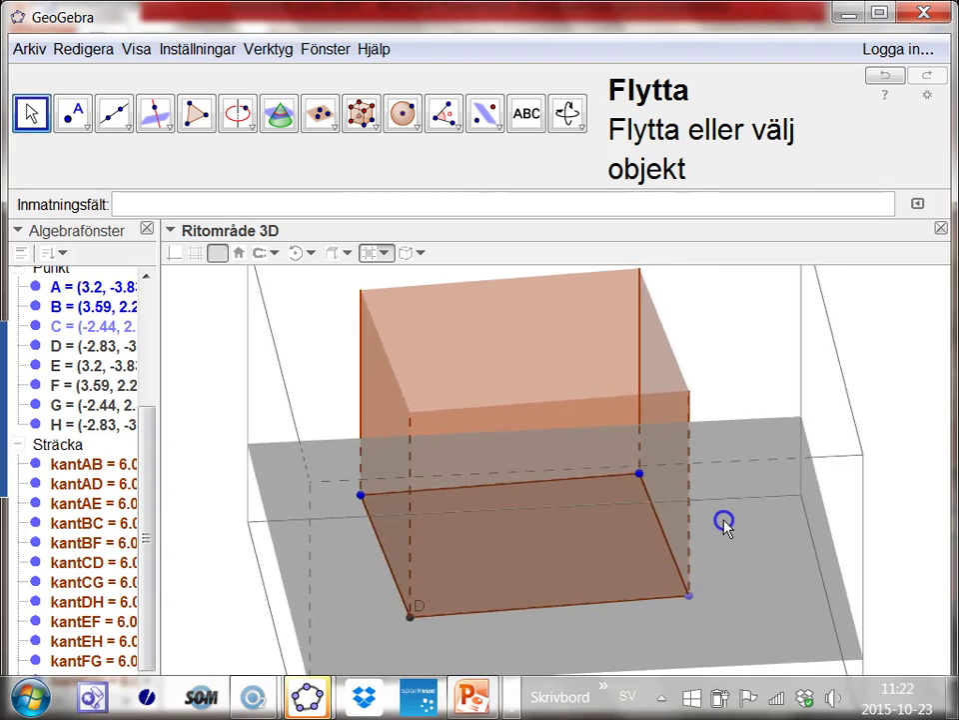
pyautogui.moveTo(723, 527); pyautogui.dragTo(722, 538)
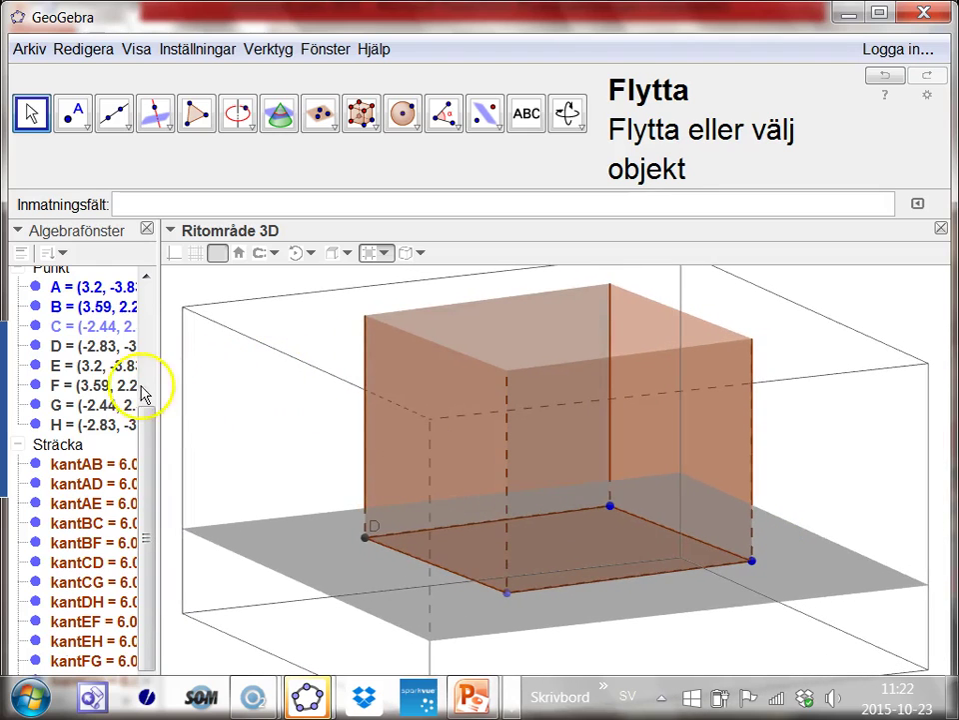
pyautogui.click(146, 420)
pyautogui.moveTo(145, 410); pyautogui.dragTo(146, 396)
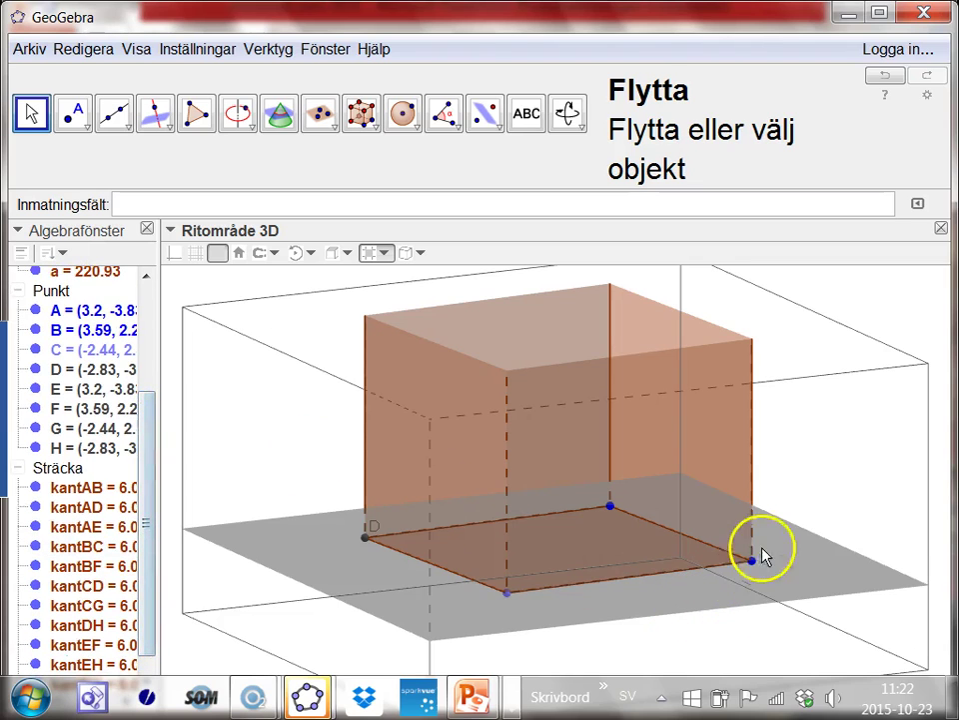
pyautogui.moveTo(800, 519)
pyautogui.mouseDown()
pyautogui.moveTo(805, 527)
pyautogui.moveTo(805, 519)
pyautogui.mouseUp()
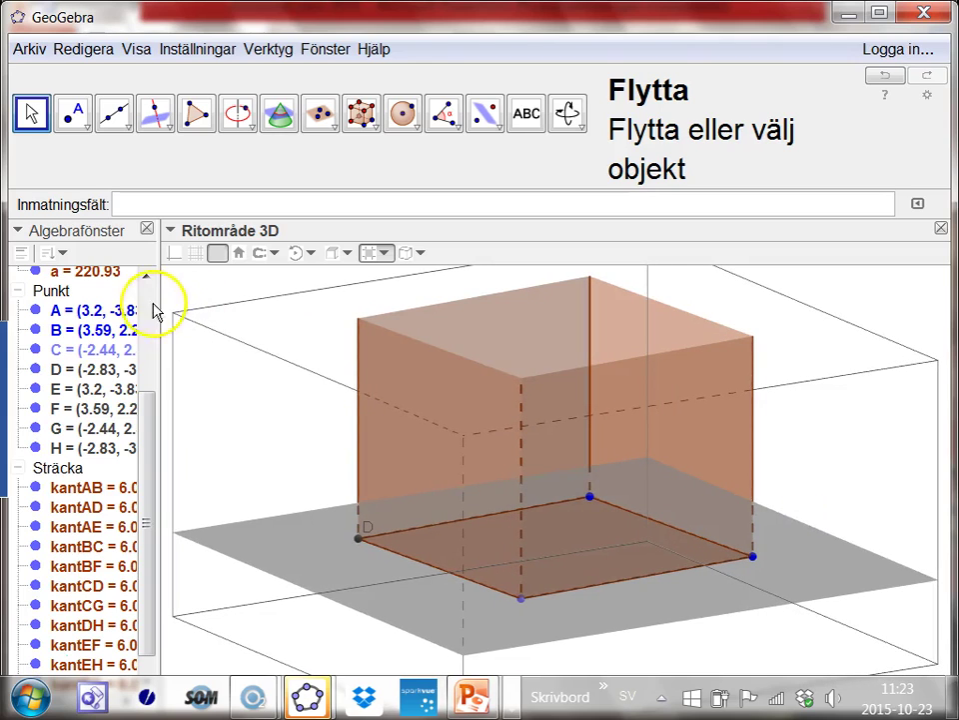
# Collapse the style bar of the 3D view and bring it back.
pyautogui.click(171, 233)
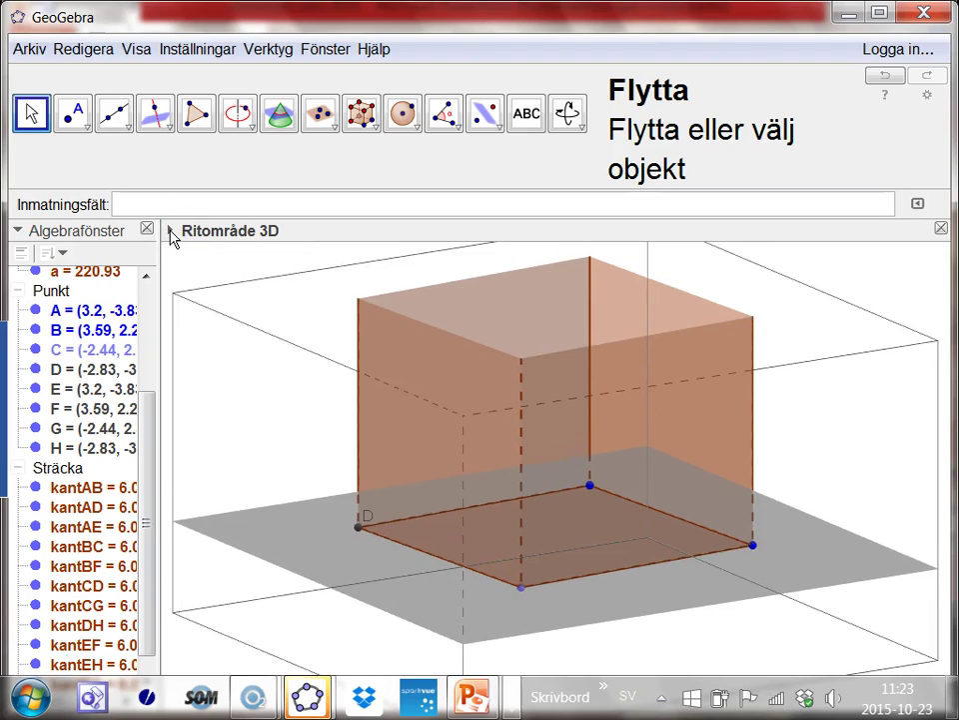
pyautogui.click(171, 235)
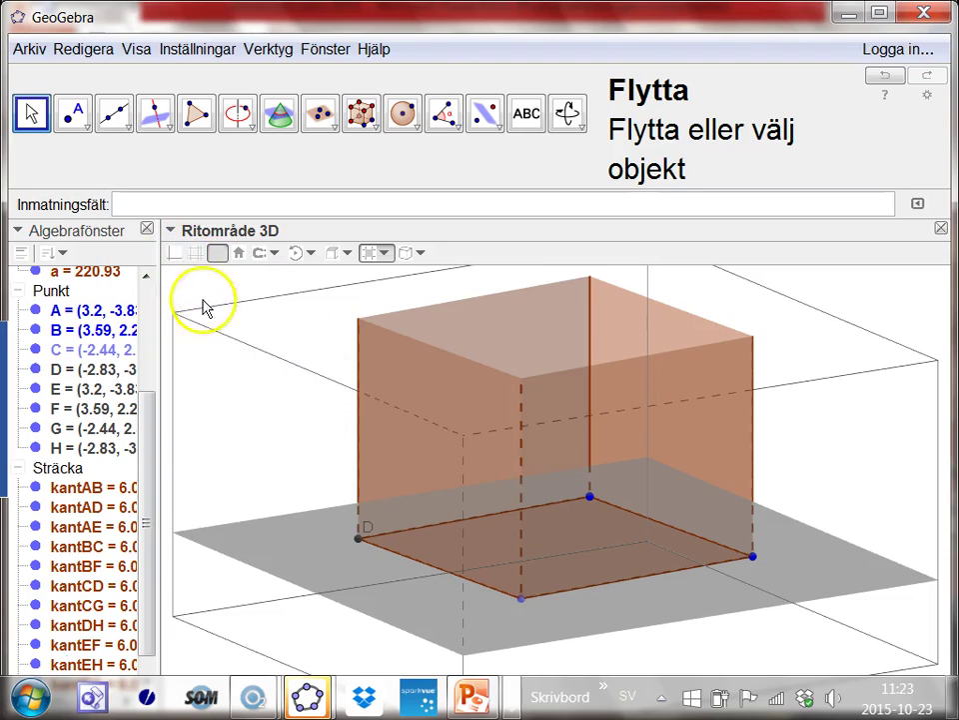
# Try out the axes, grid and plane display toggles of the 3D view, restoring each one, and check the view's context options.
pyautogui.click(178, 258)
pyautogui.click(179, 258)
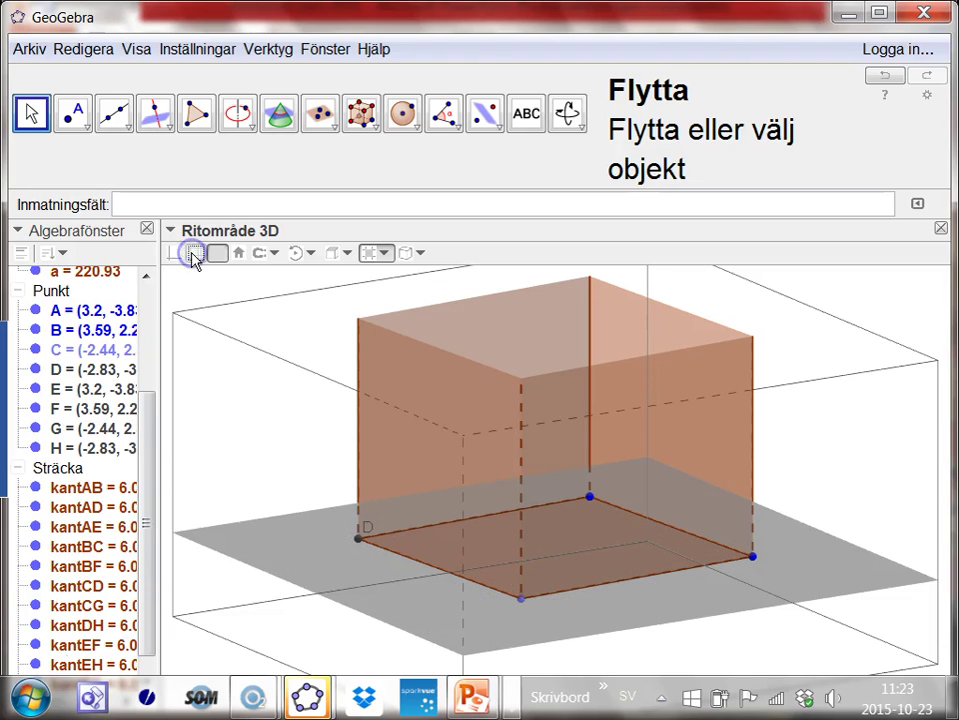
pyautogui.click(173, 256)
pyautogui.click(174, 256)
pyautogui.click(219, 253)
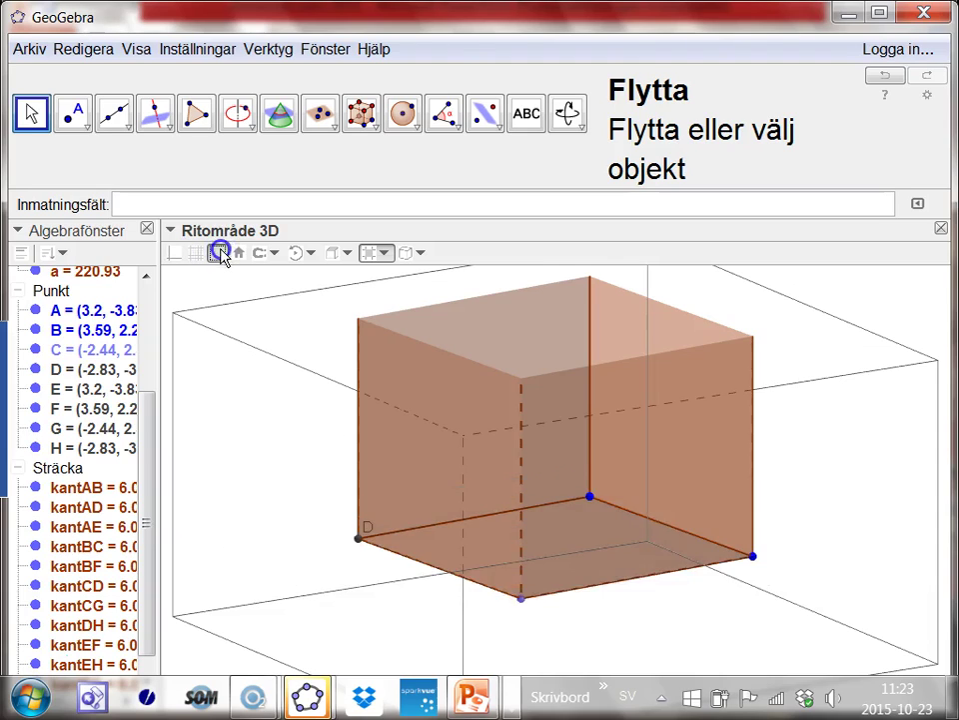
pyautogui.click(219, 253)
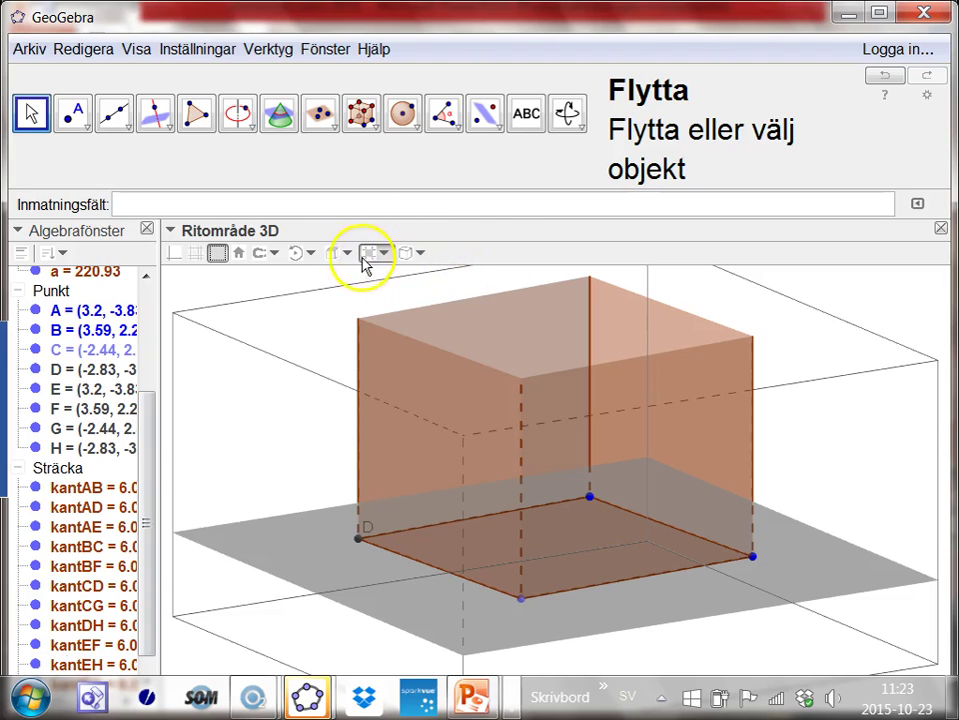
pyautogui.rightClick(300, 276)
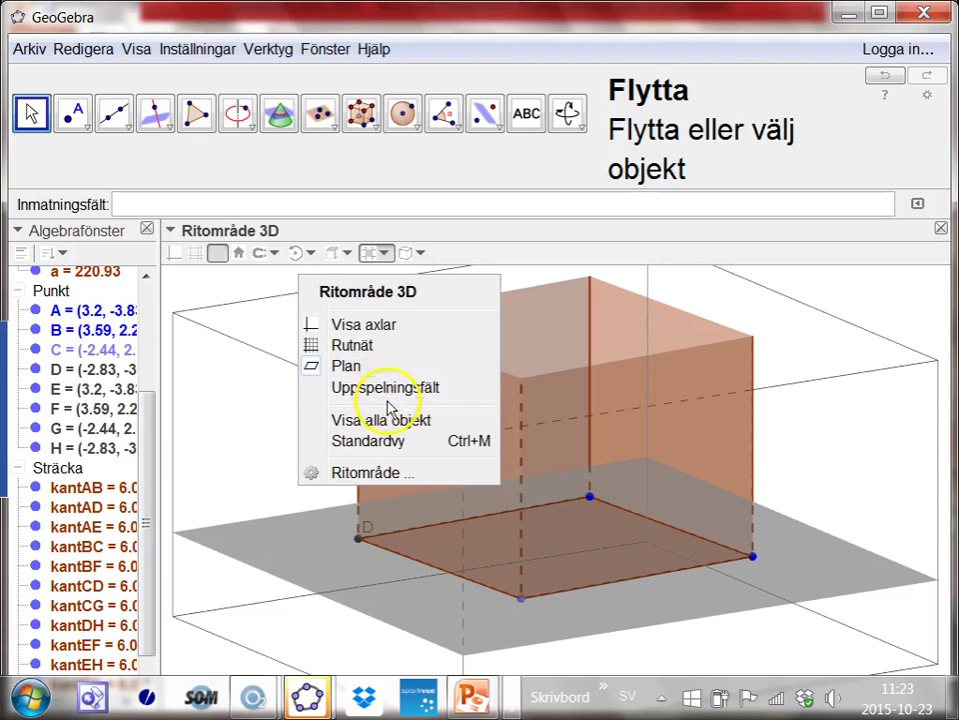
pyautogui.click(252, 283)
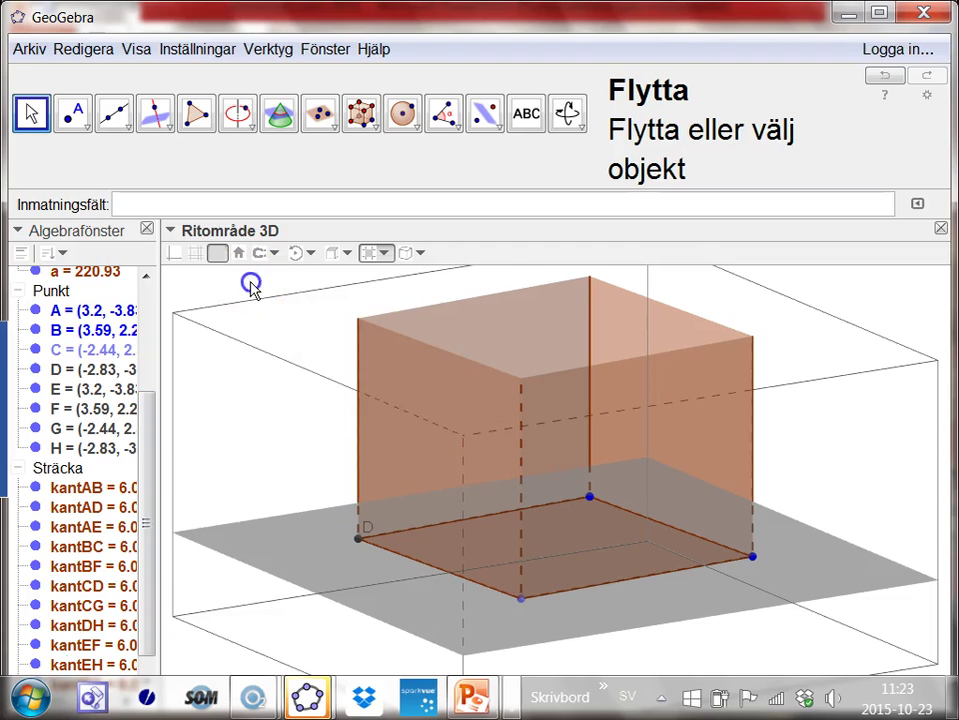
# Try the smallest clipping box in the 3D view and set the clipping box to its largest size.
pyautogui.click(347, 256)
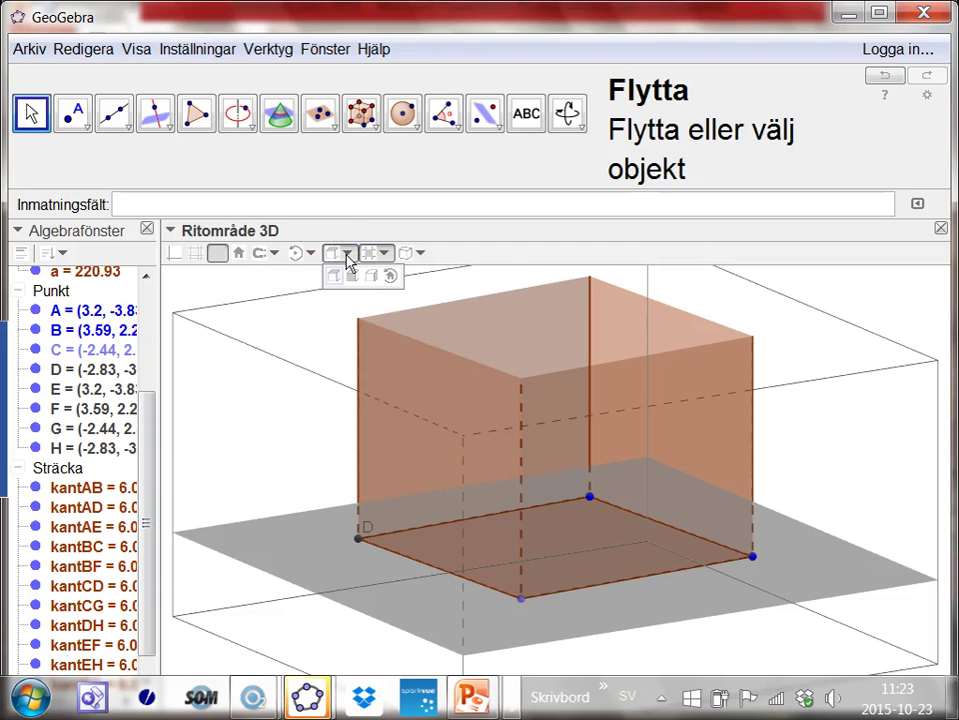
pyautogui.click(384, 254)
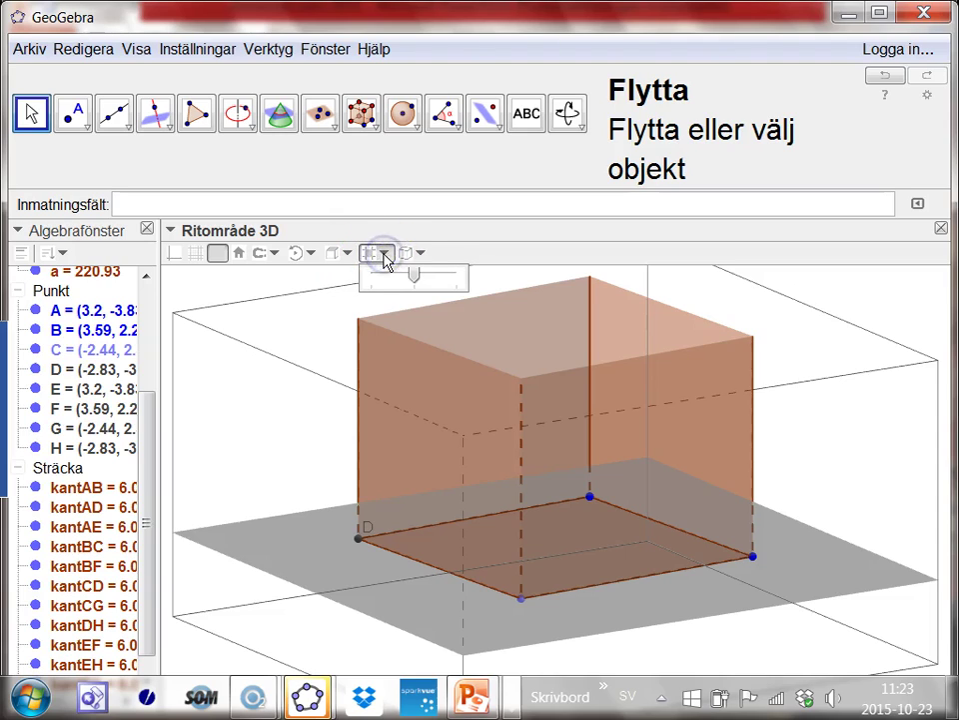
pyautogui.moveTo(414, 271); pyautogui.dragTo(481, 265)
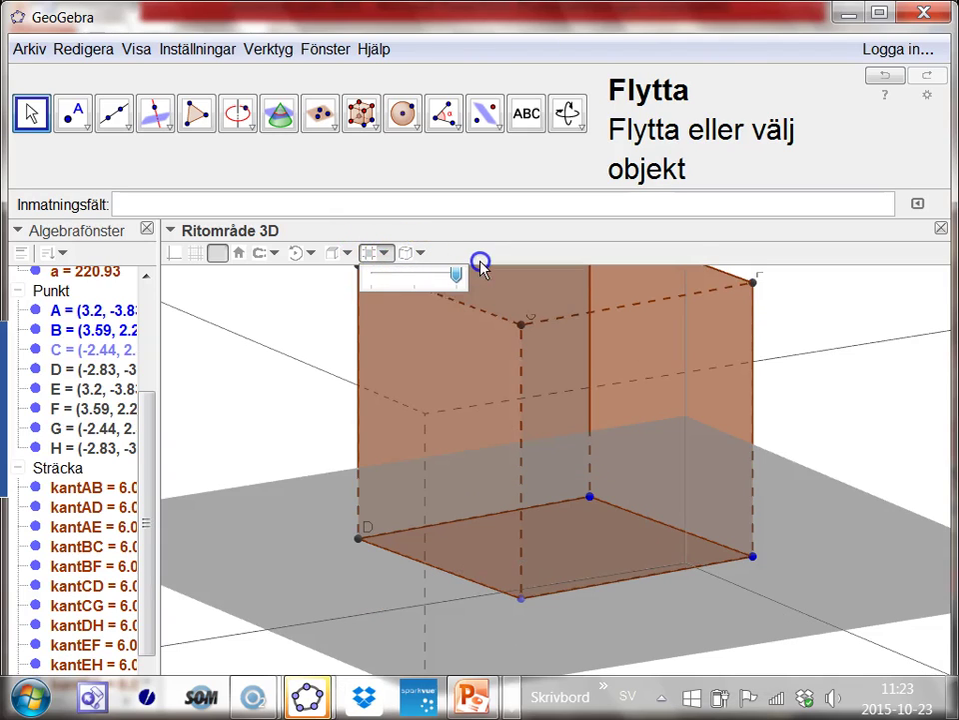
pyautogui.moveTo(451, 266); pyautogui.dragTo(381, 280)
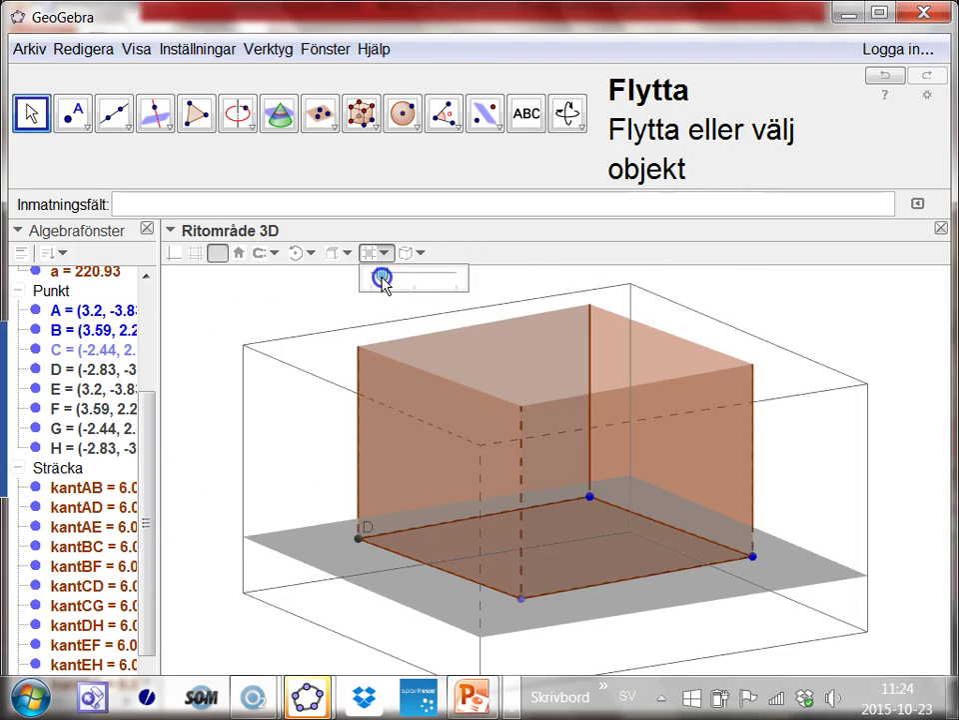
pyautogui.moveTo(390, 282); pyautogui.dragTo(445, 288)
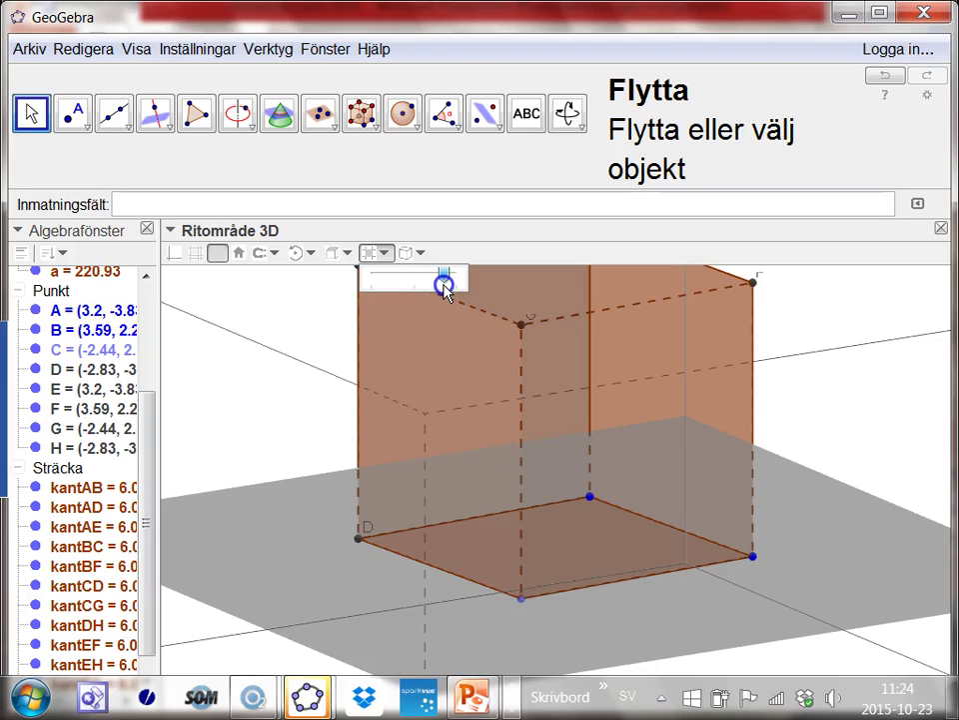
pyautogui.moveTo(445, 287)
pyautogui.mouseDown()
pyautogui.moveTo(432, 285)
pyautogui.moveTo(448, 284)
pyautogui.mouseUp()
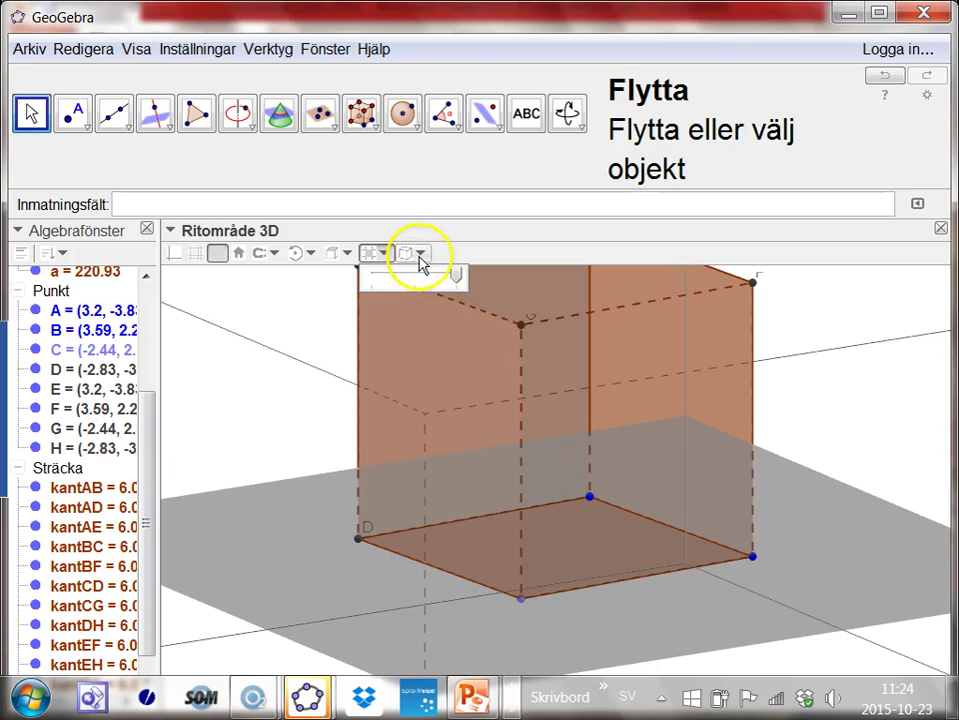
pyautogui.click(420, 254)
pyautogui.click(420, 254)
pyautogui.click(420, 254)
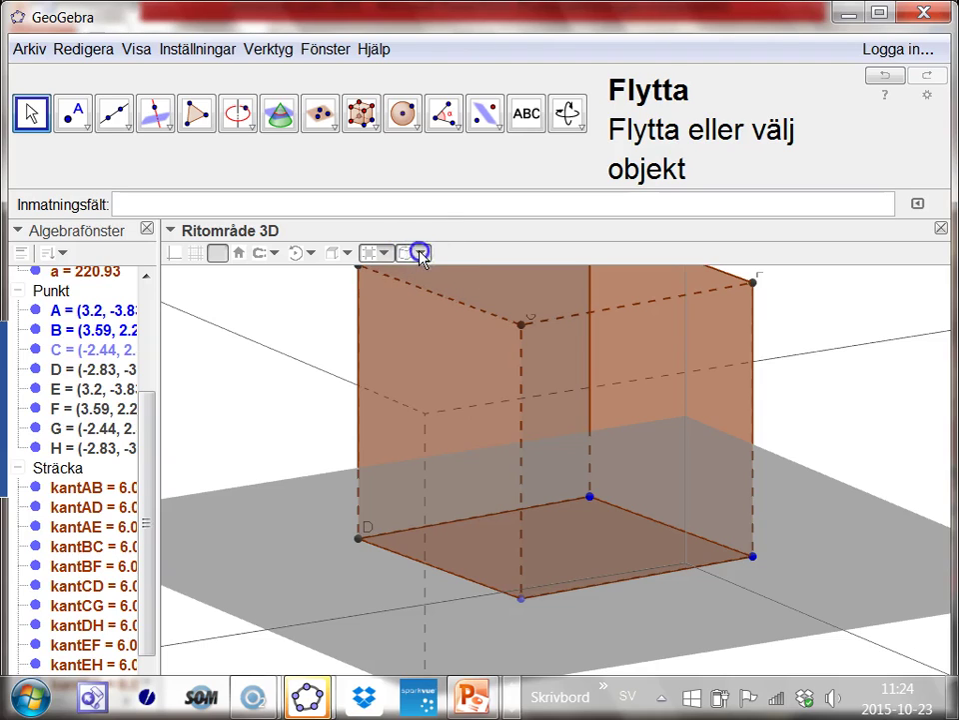
pyautogui.click(349, 254)
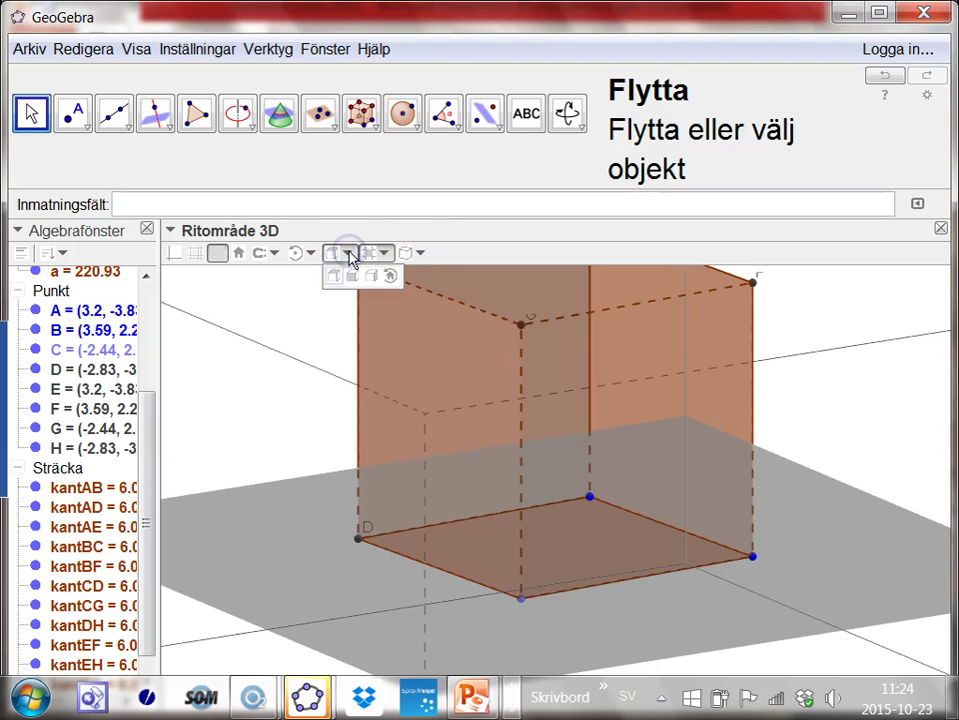
# Let the 3D view rotate automatically at a reduced speed and stop the rotation.
pyautogui.click(315, 254)
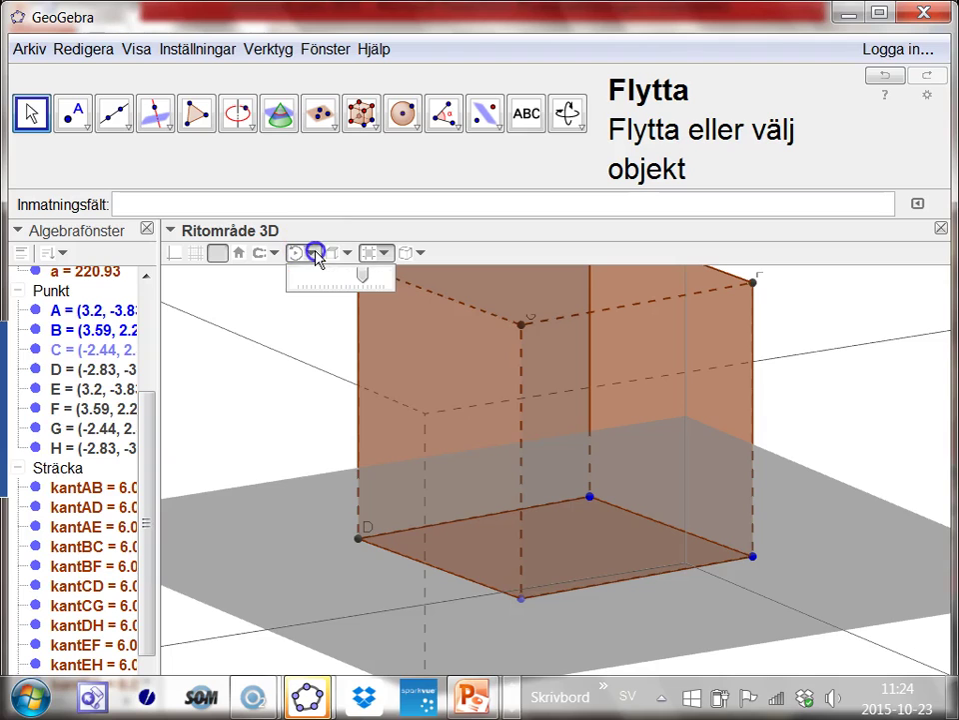
pyautogui.click(360, 270)
pyautogui.moveTo(362, 278); pyautogui.dragTo(324, 276)
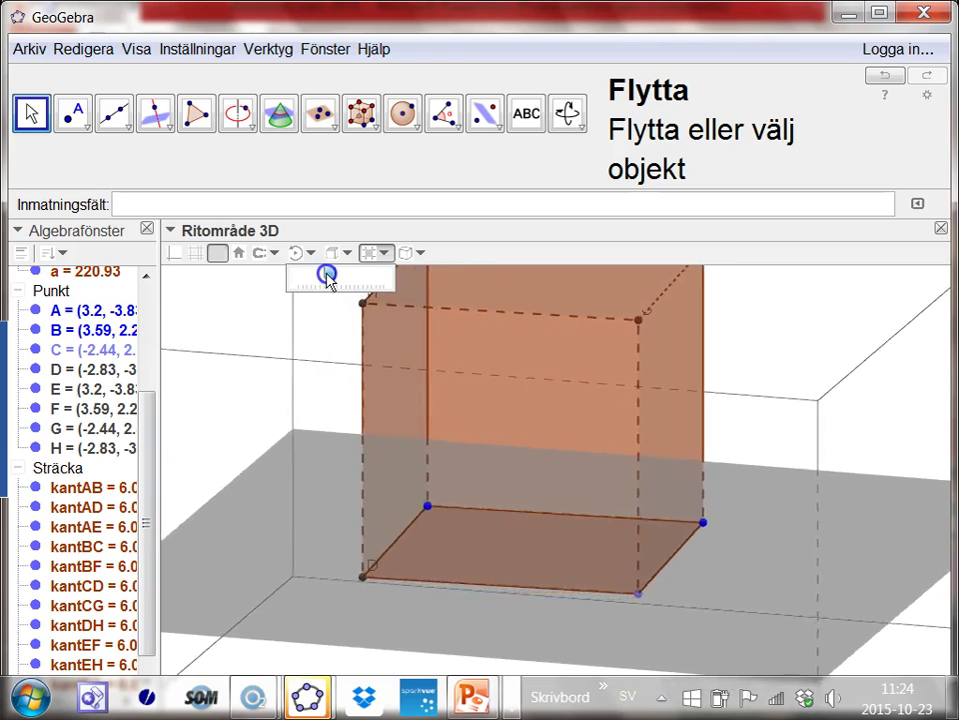
pyautogui.click(305, 316)
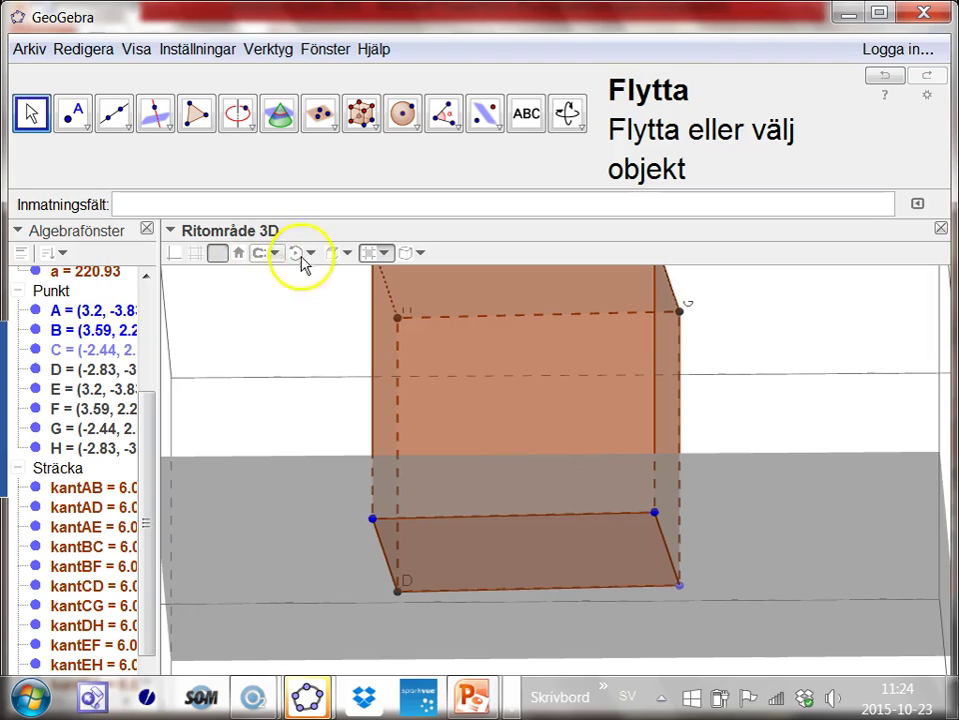
pyautogui.click(239, 255)
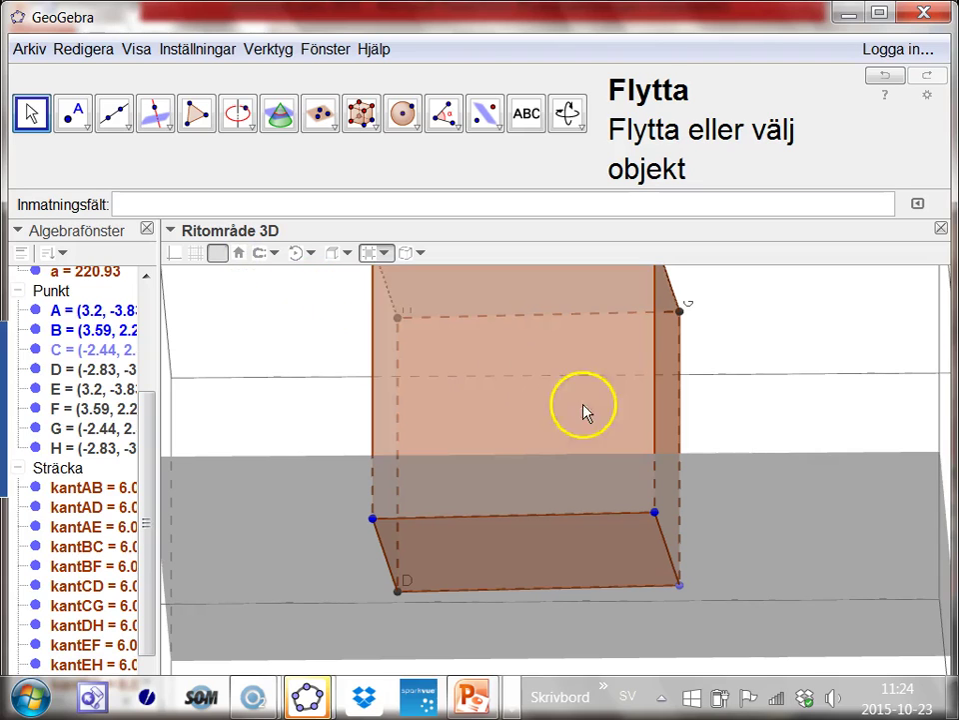
# Draw the cube's space diagonal as a segment (Sträcka) from base corner A to the opposite top corner G.
pyautogui.moveTo(733, 440); pyautogui.dragTo(882, 452)
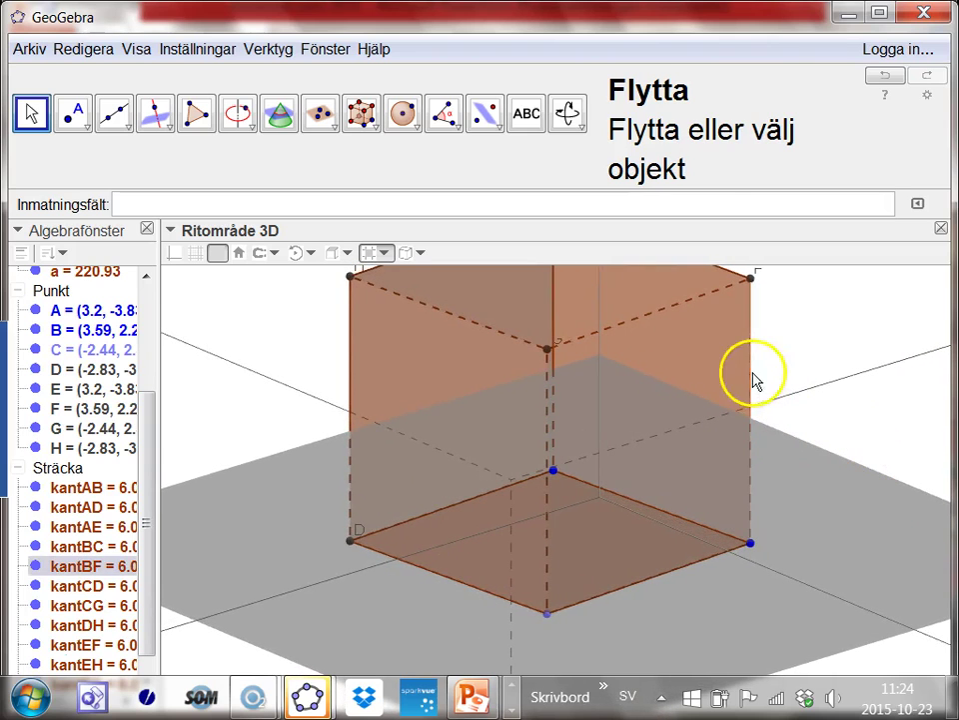
pyautogui.click(550, 355)
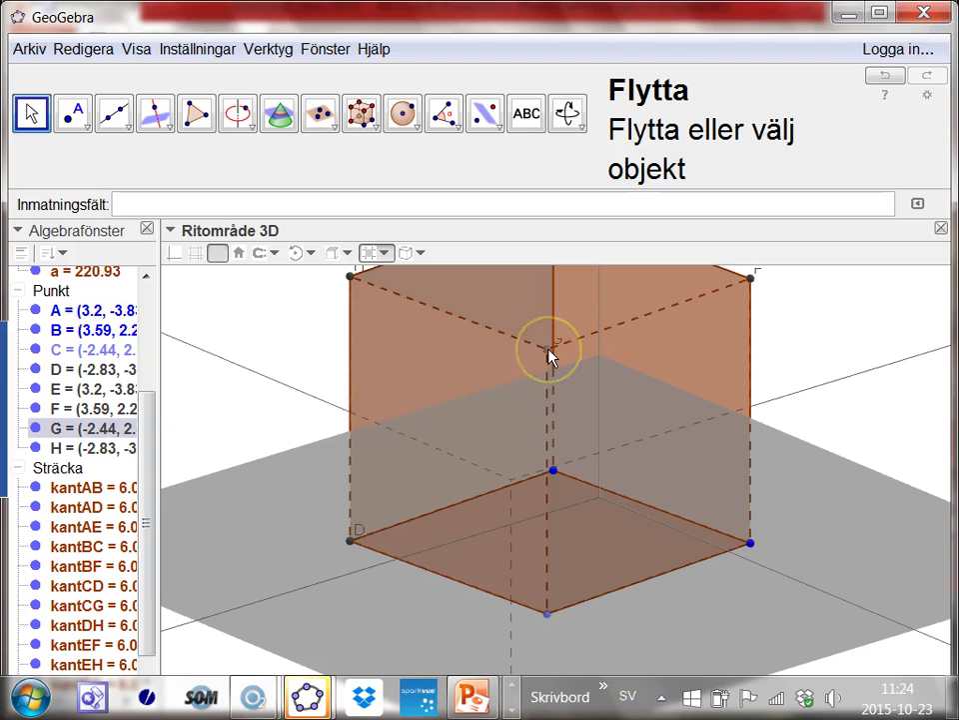
pyautogui.click(582, 358)
pyautogui.click(835, 406)
pyautogui.moveTo(838, 401); pyautogui.dragTo(817, 410, button='right')
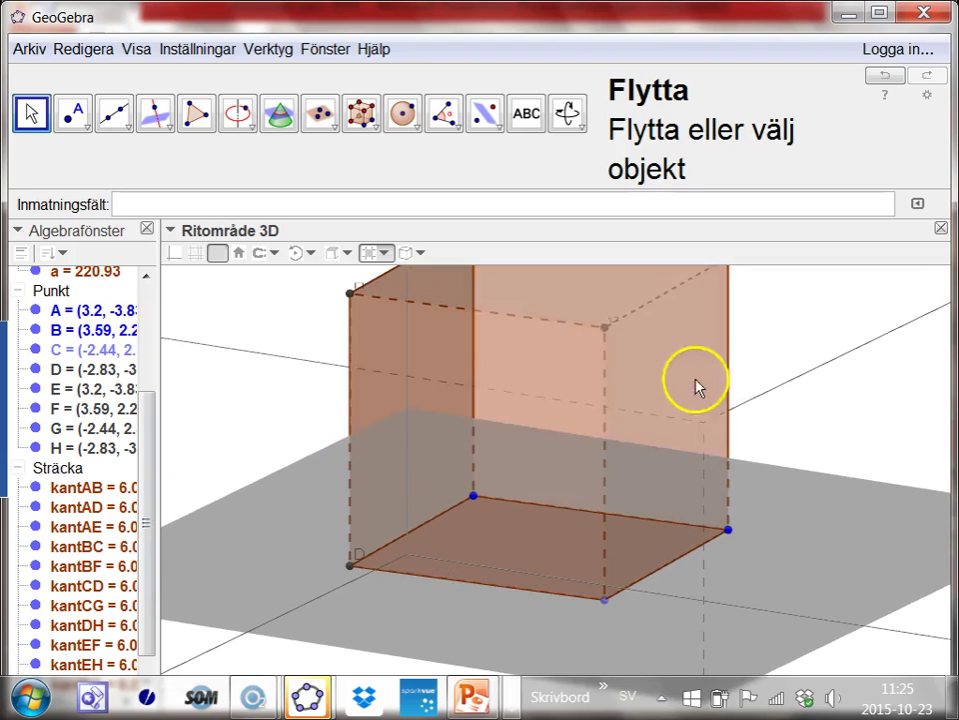
pyautogui.click(120, 120)
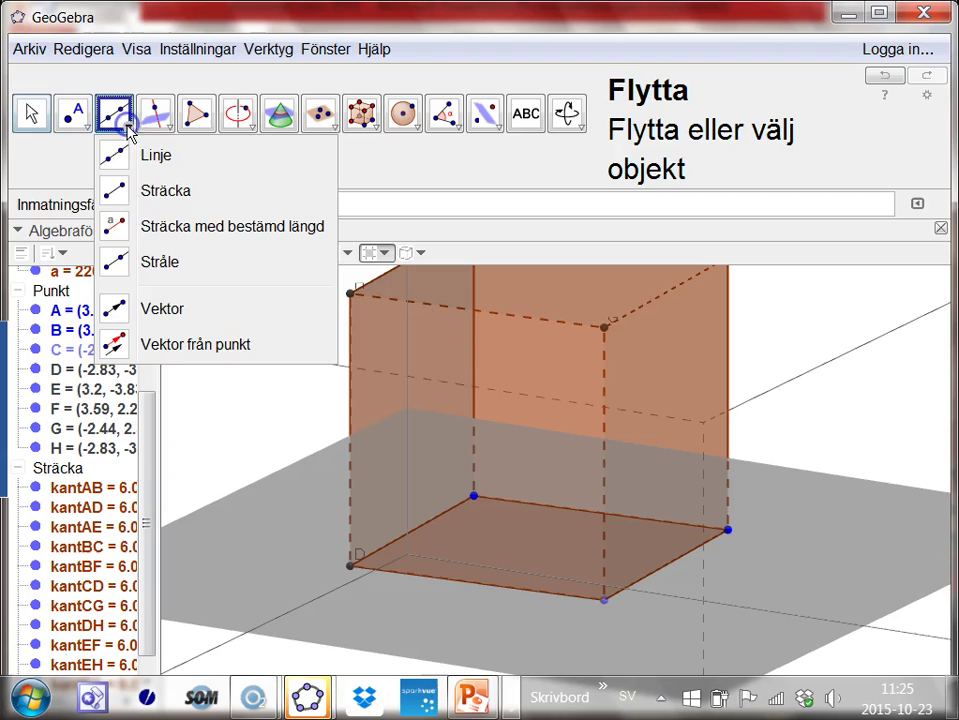
pyautogui.click(162, 189)
pyautogui.click(473, 477)
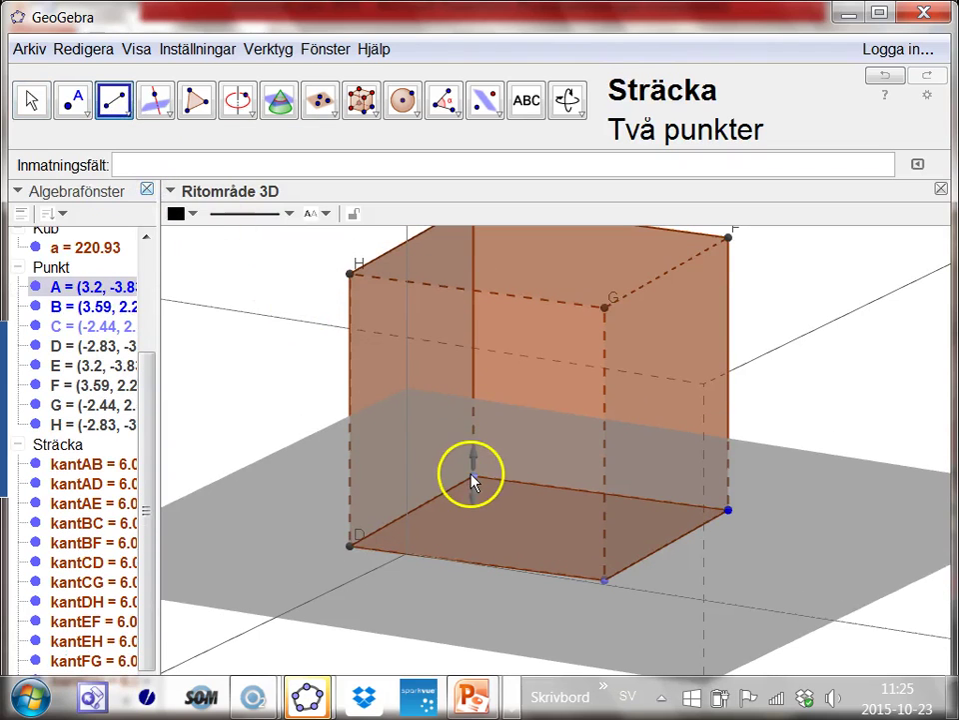
pyautogui.moveTo(472, 480); pyautogui.dragTo(607, 316)
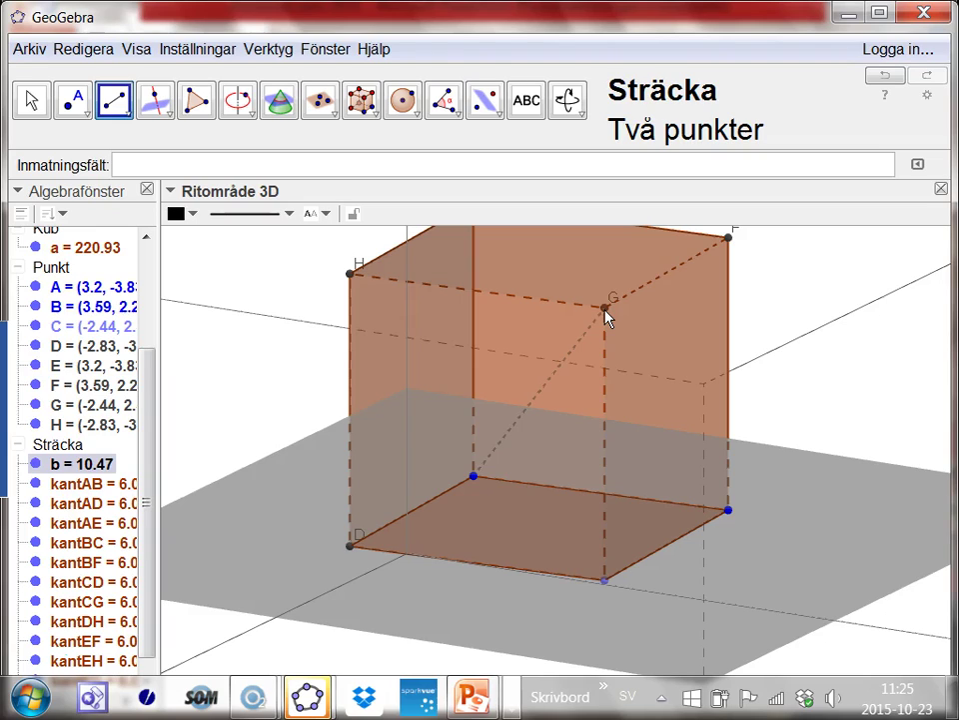
# Draw a face diagonal as a segment from base corner A to top corner H.
pyautogui.moveTo(519, 349); pyautogui.dragTo(476, 482)
pyautogui.click(473, 479)
pyautogui.moveTo(332, 283); pyautogui.dragTo(350, 275)
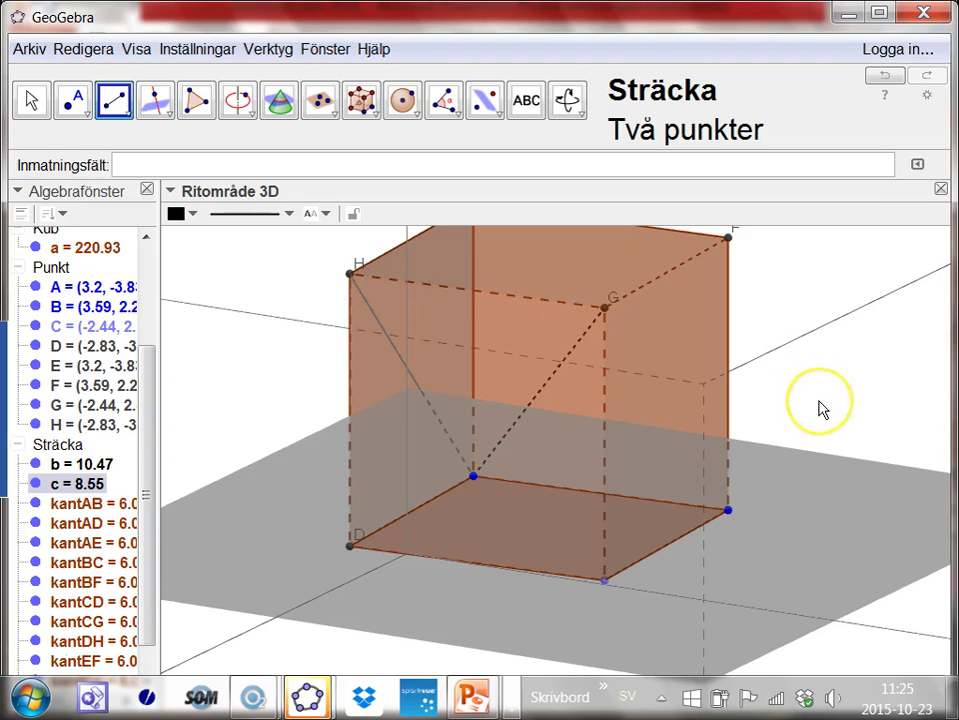
pyautogui.press('Escape')
# Create the angle (Vinkel) at corner A between the two diagonals, using the points G, A and H.
pyautogui.moveTo(818, 410); pyautogui.dragTo(755, 421)
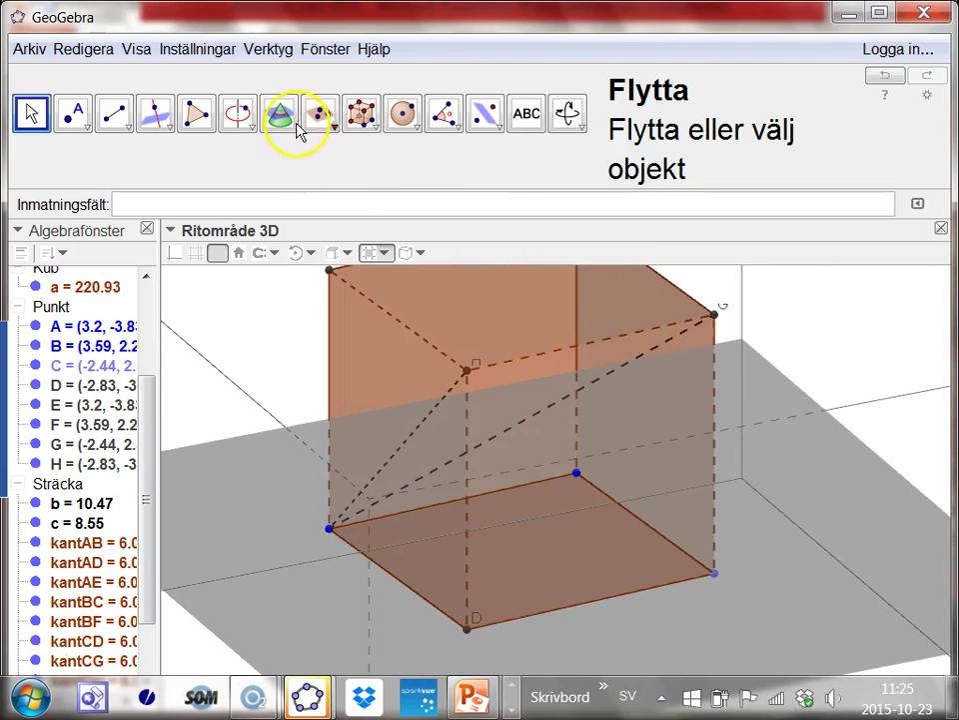
pyautogui.click(447, 116)
pyautogui.click(510, 420)
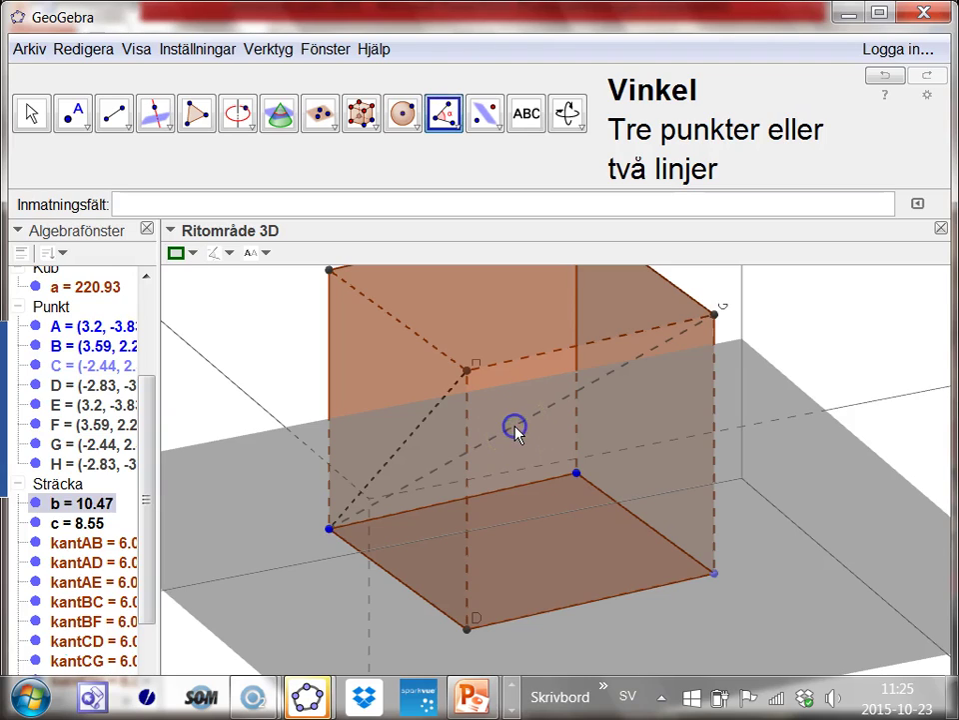
pyautogui.click(424, 420)
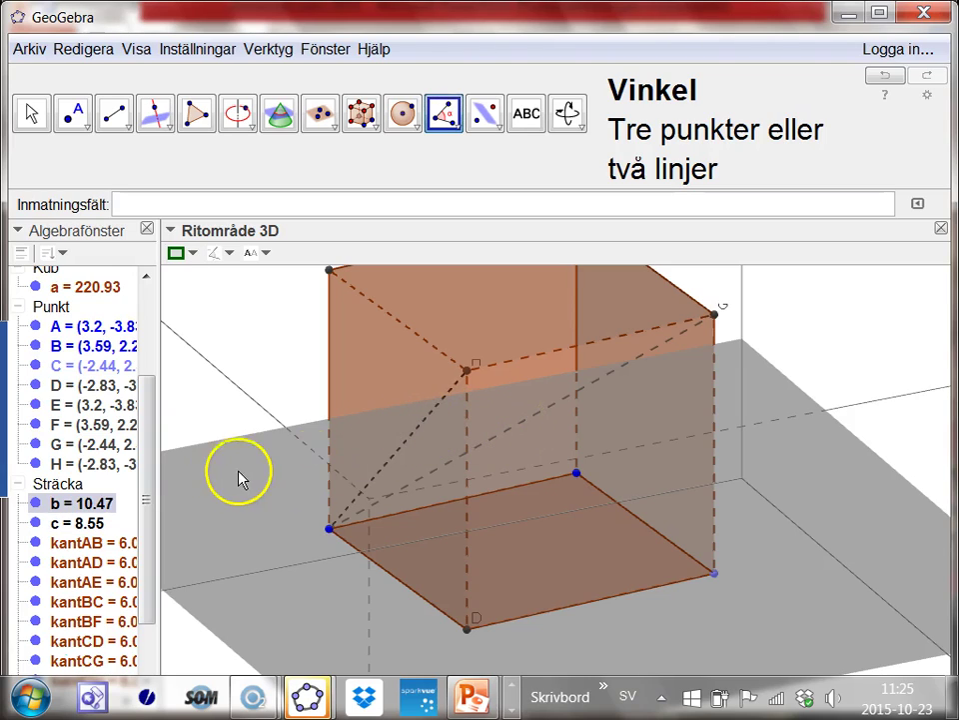
pyautogui.click(88, 520)
pyautogui.click(88, 521)
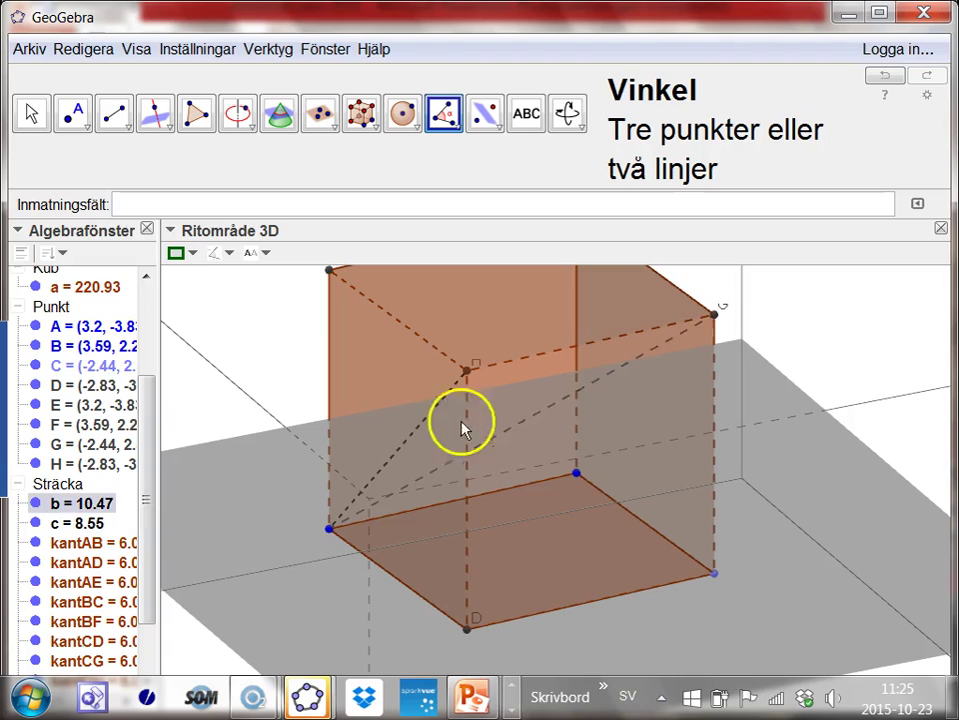
pyautogui.click(714, 316)
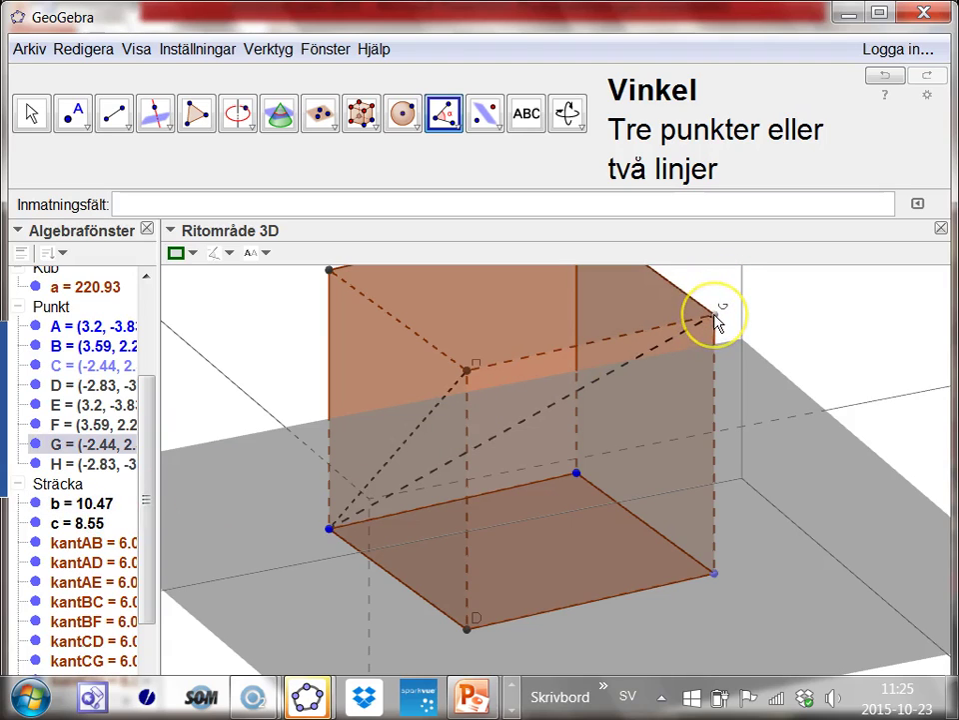
pyautogui.click(713, 316)
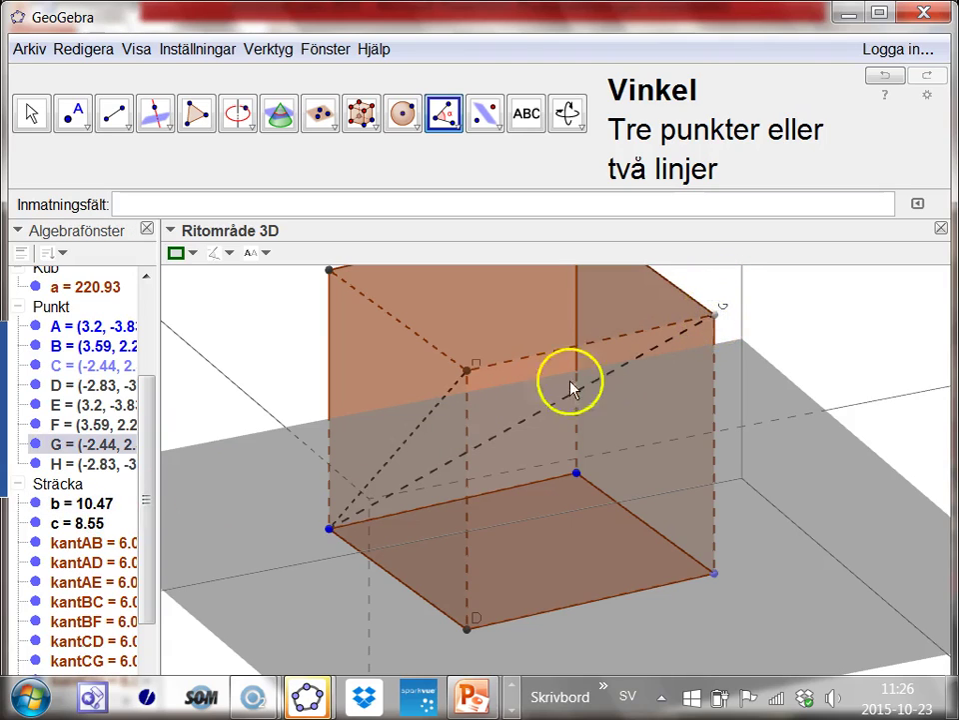
pyautogui.click(331, 529)
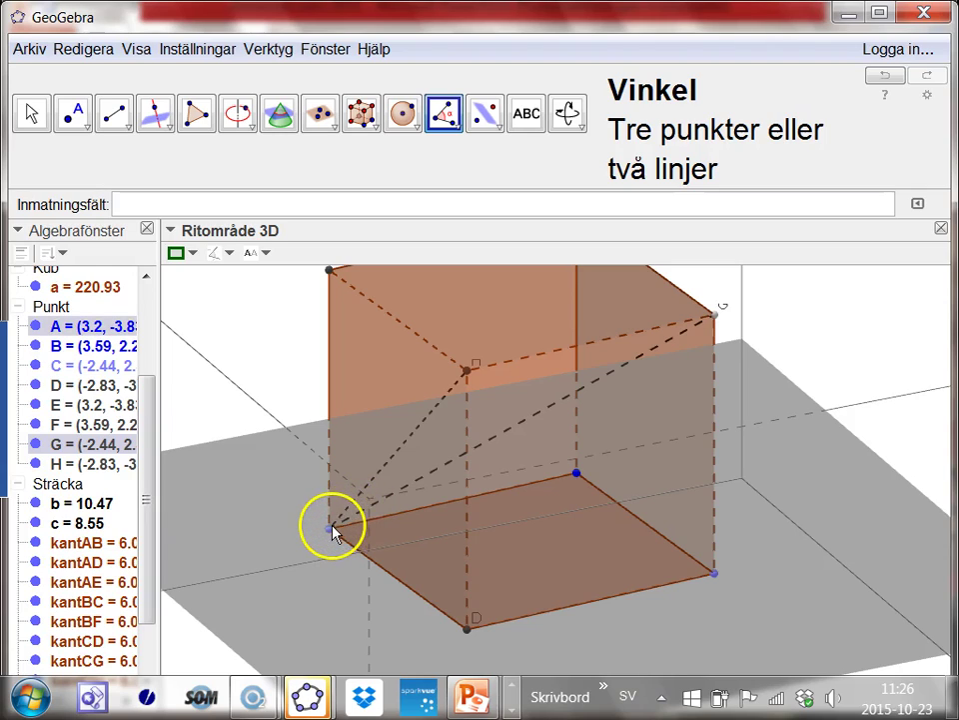
pyautogui.click(467, 373)
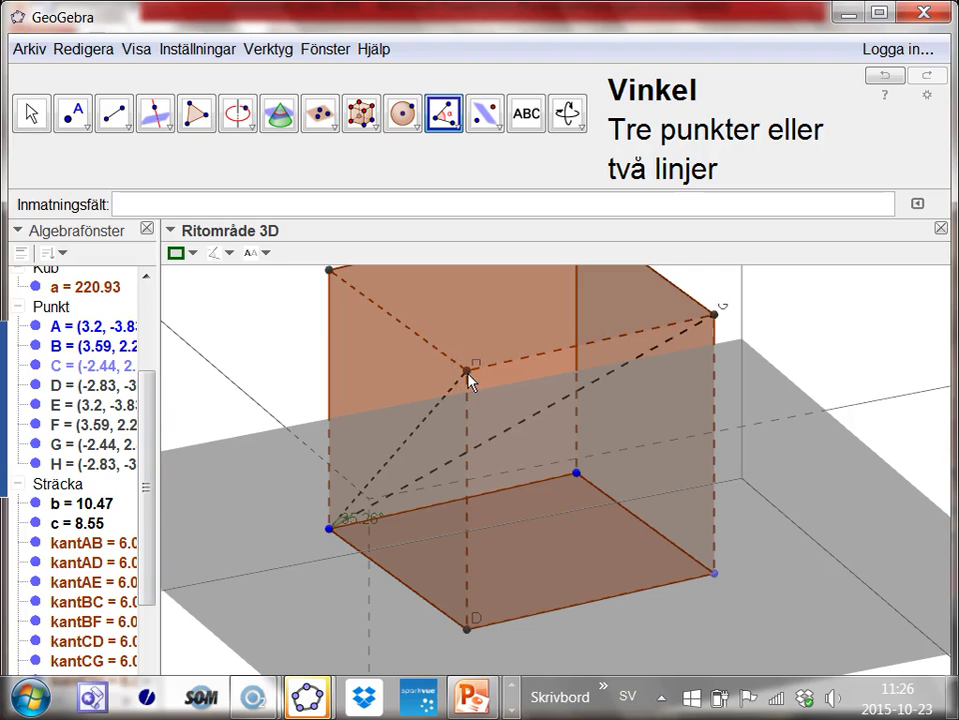
pyautogui.click(522, 484)
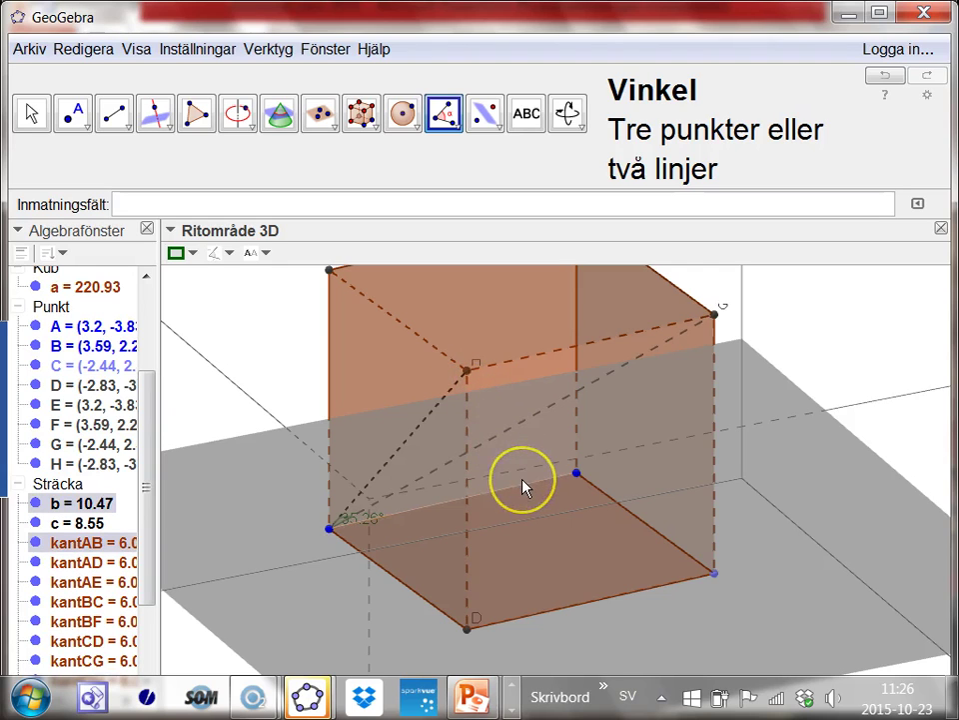
pyautogui.press('Escape')
# Move the angle's label outward, clear of corner A, and view the marked angle from other directions.
pyautogui.moveTo(522, 486); pyautogui.dragTo(500, 425)
pyautogui.moveTo(499, 425); pyautogui.dragTo(506, 508)
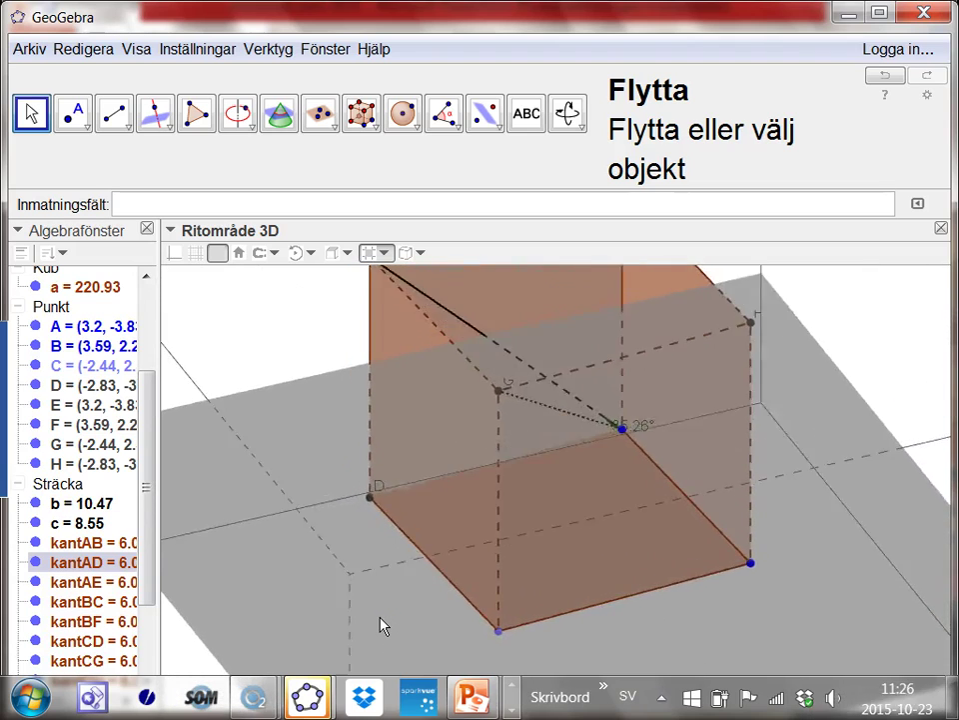
pyautogui.click(381, 620)
pyautogui.moveTo(381, 621); pyautogui.dragTo(419, 674)
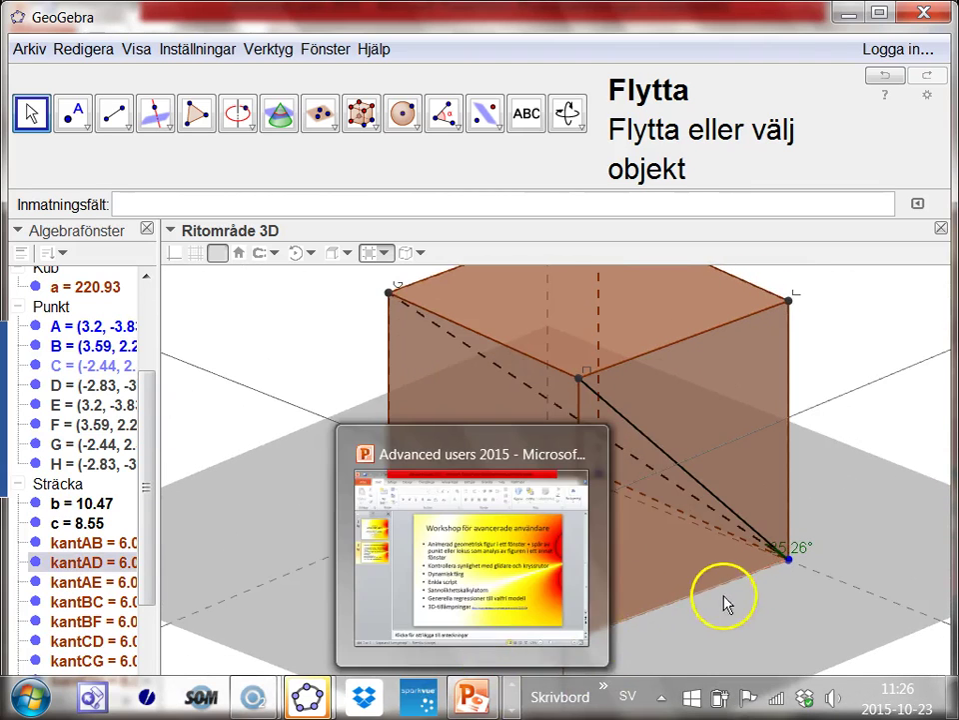
pyautogui.moveTo(796, 555); pyautogui.dragTo(829, 549)
pyautogui.click(767, 610)
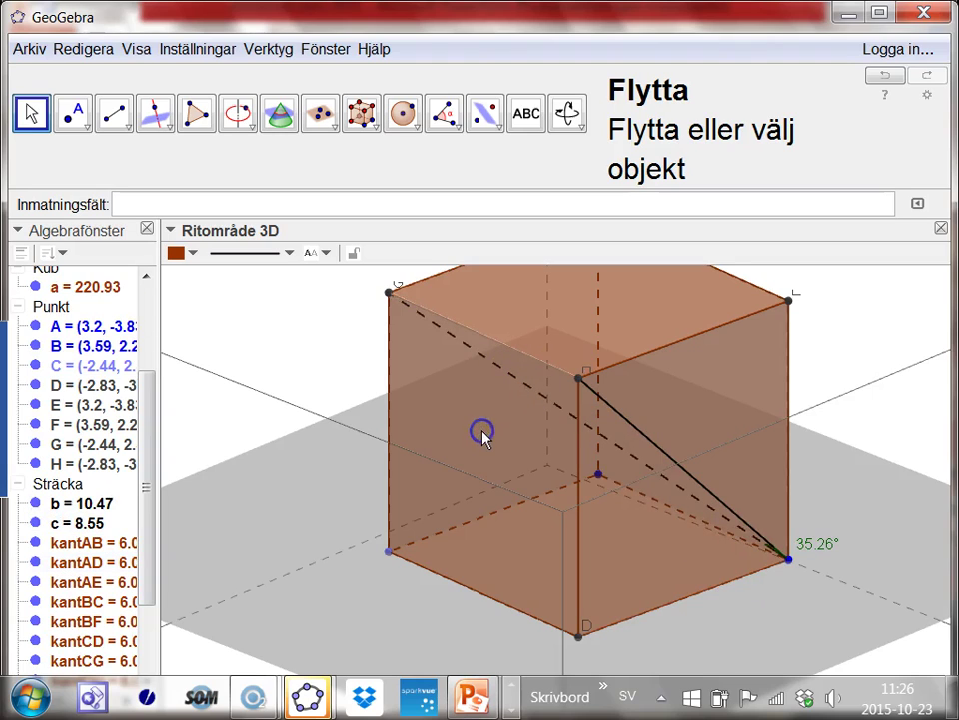
pyautogui.moveTo(311, 492); pyautogui.dragTo(157, 489)
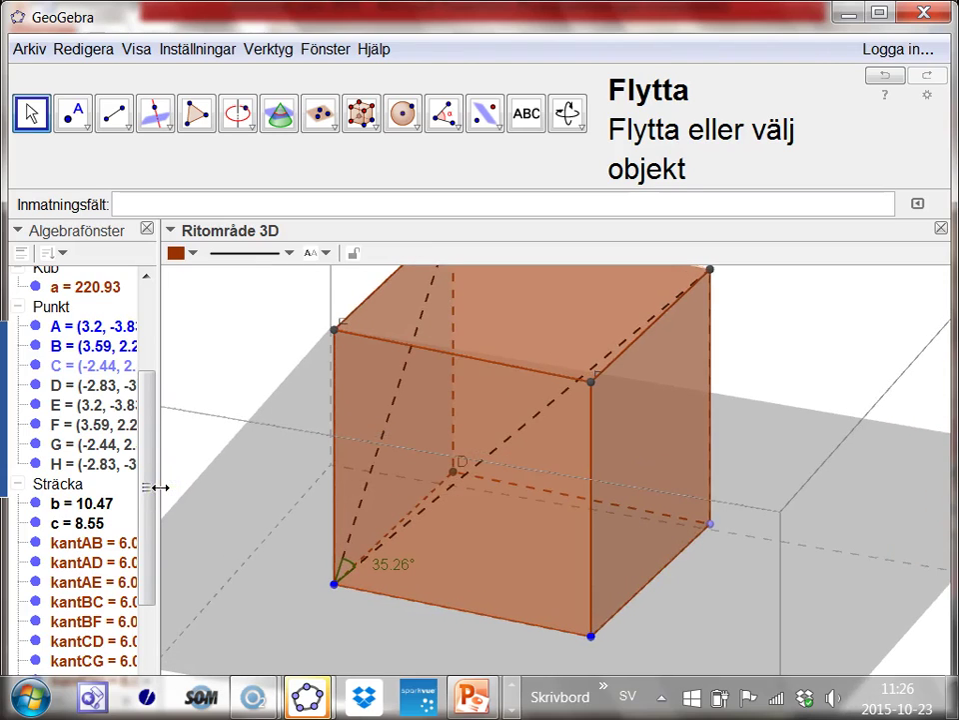
pyautogui.click(245, 579)
# Switch to Google Chrome and restore the pages from the previous browsing session.
pyautogui.click(513, 684)
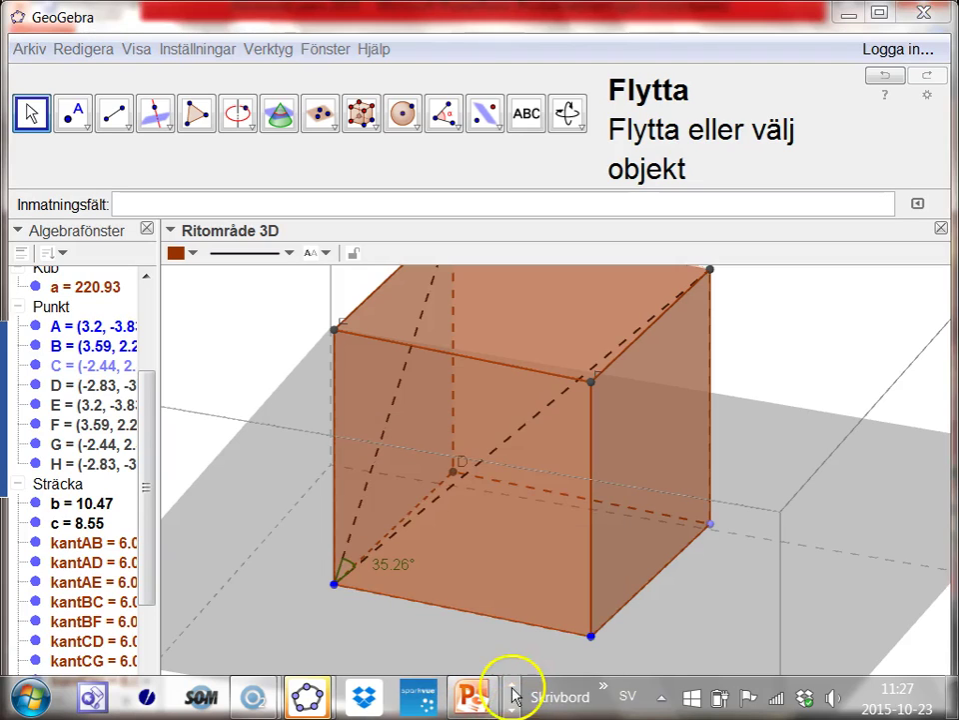
pyautogui.click(199, 688)
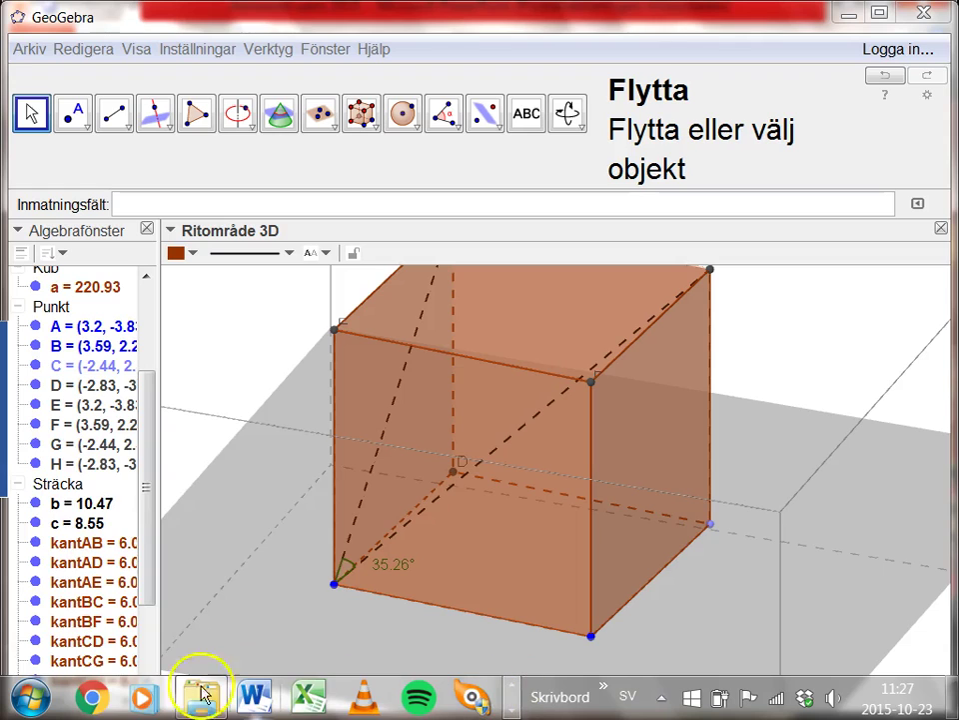
pyautogui.click(228, 699)
pyautogui.moveTo(198, 710)
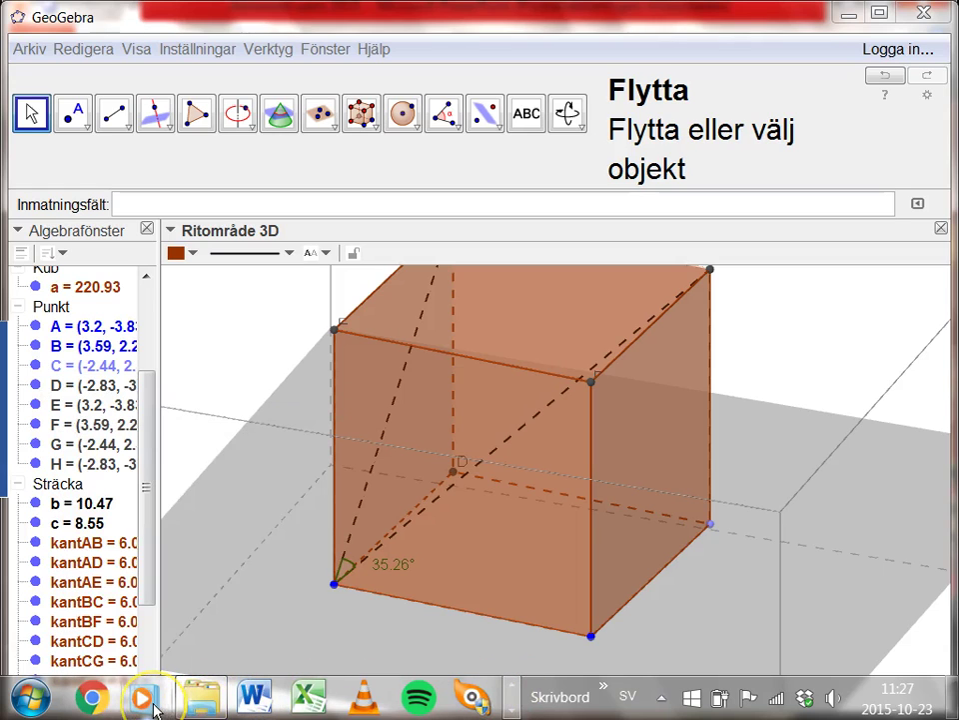
pyautogui.click(98, 700)
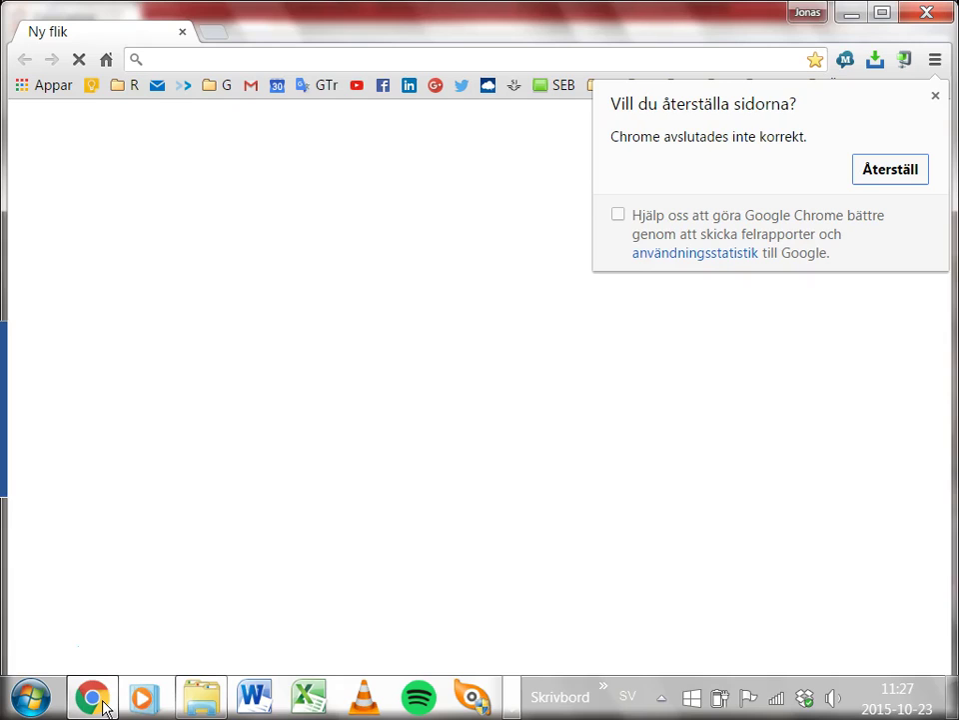
pyautogui.click(872, 175)
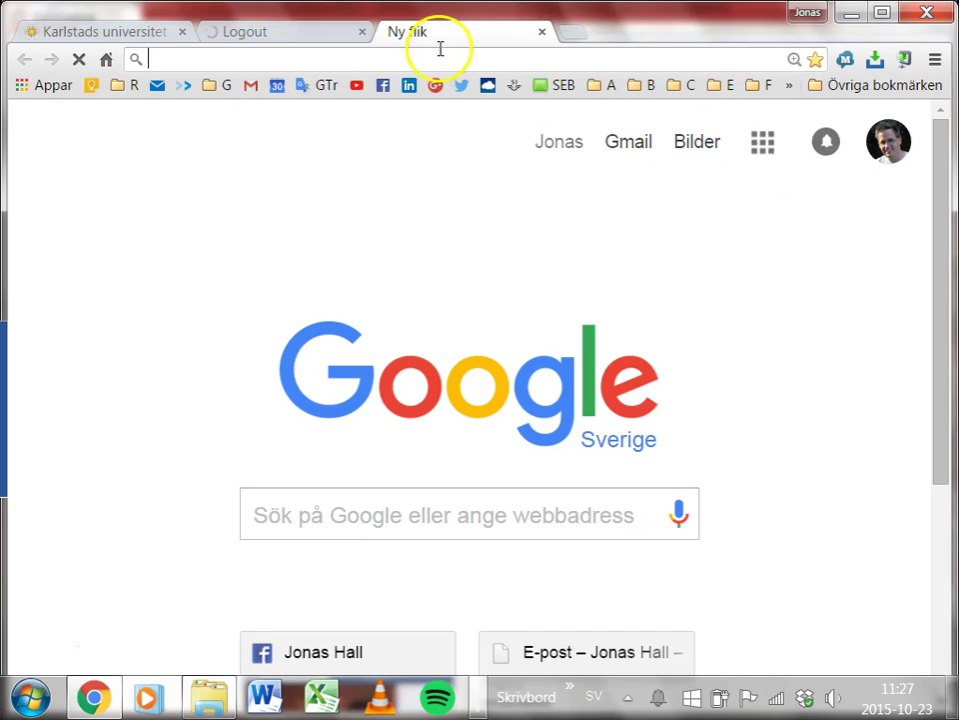
# Open tube.geogebra.org from the GGT bookmark in folder G and go to the signed-in account's own profile page (Min profil).
pyautogui.click(219, 88)
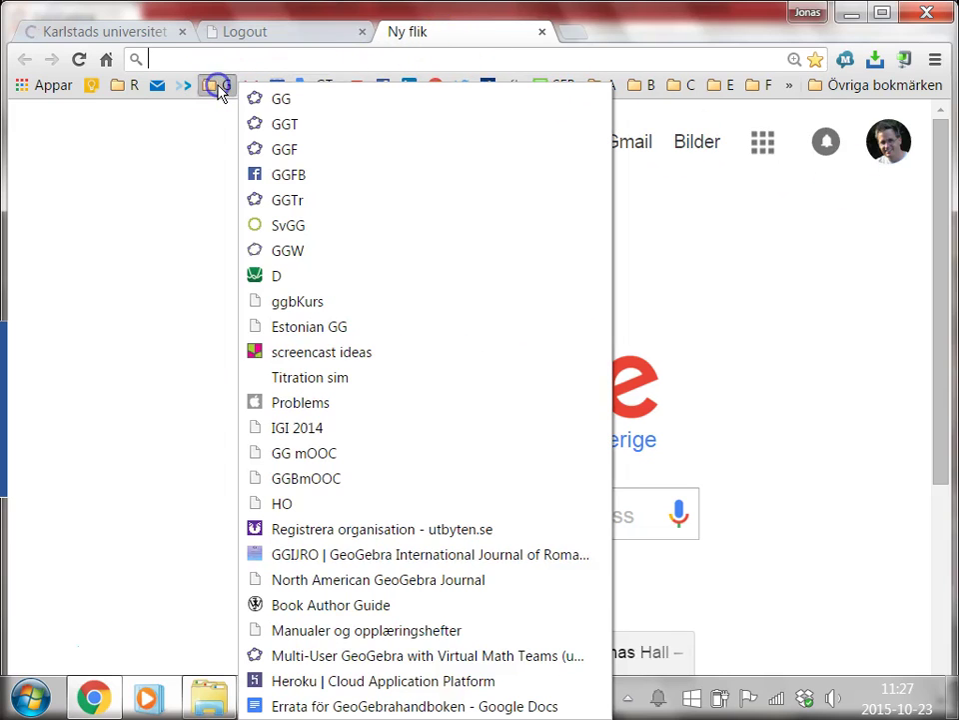
pyautogui.click(281, 134)
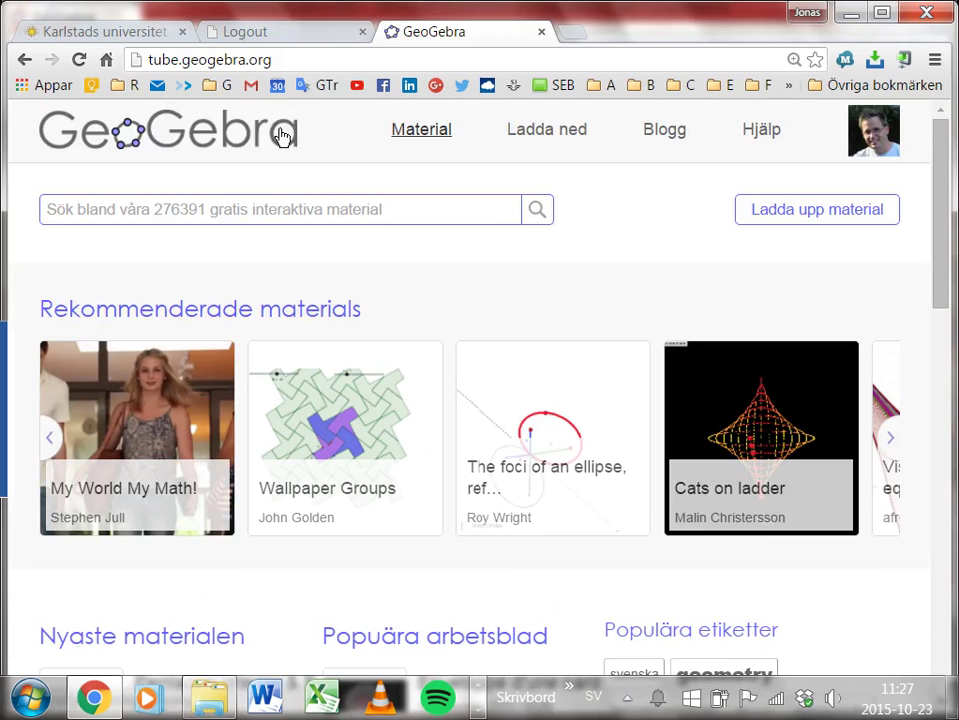
pyautogui.click(937, 257)
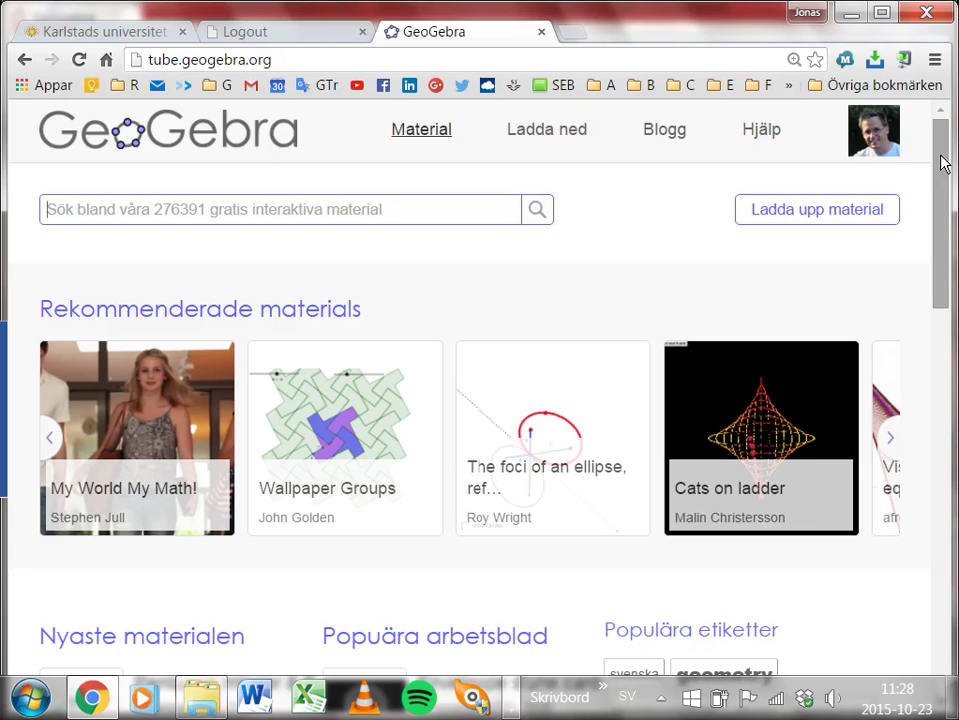
pyautogui.moveTo(939, 163); pyautogui.dragTo(946, 128)
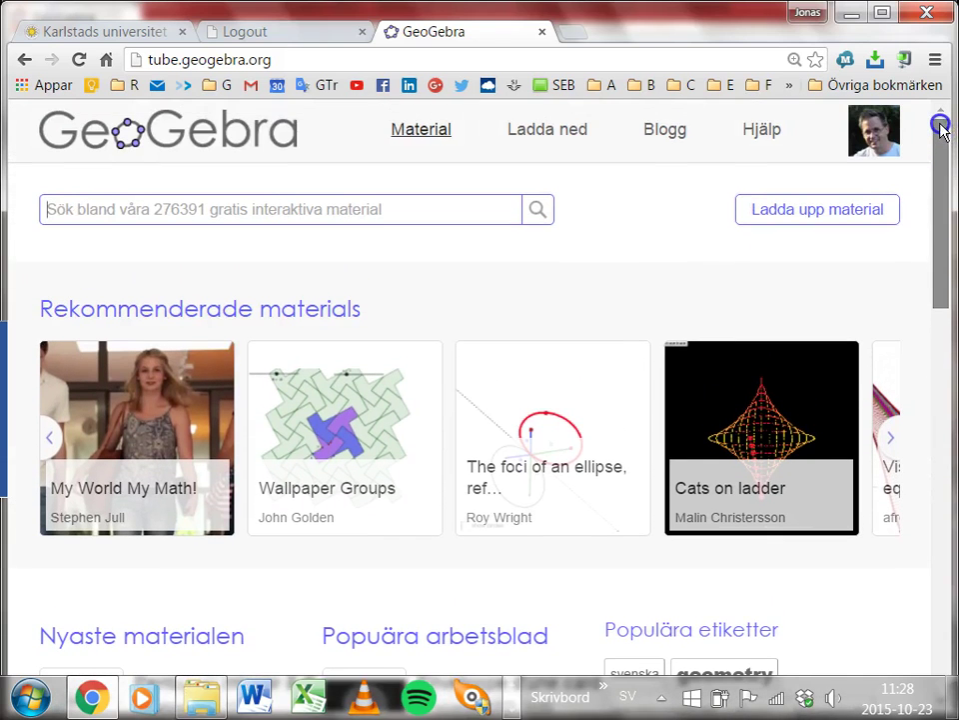
pyautogui.click(883, 138)
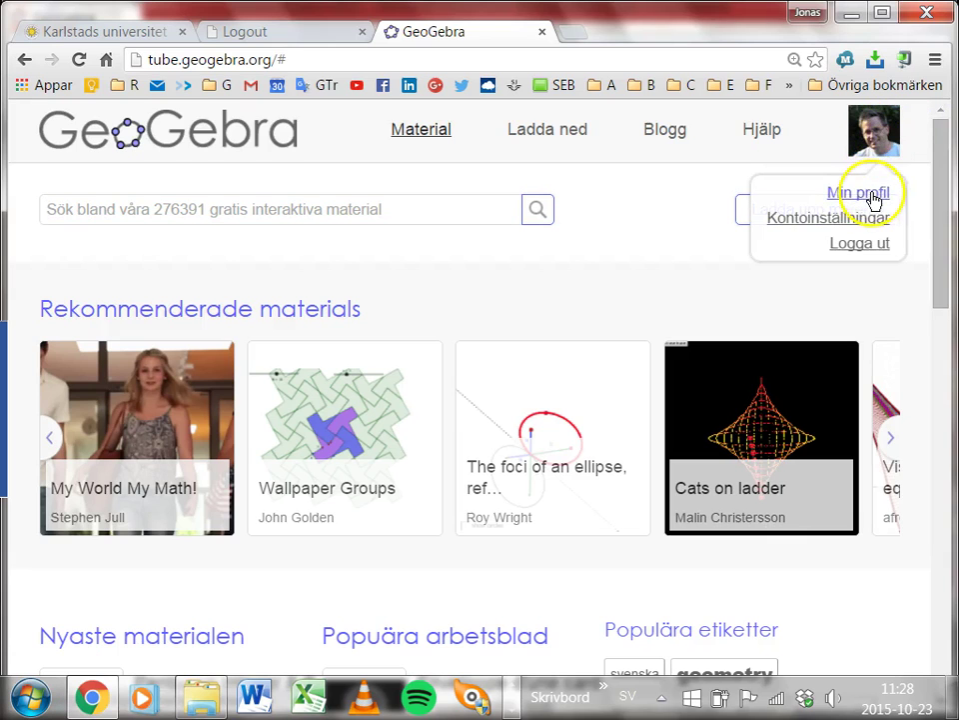
pyautogui.click(872, 196)
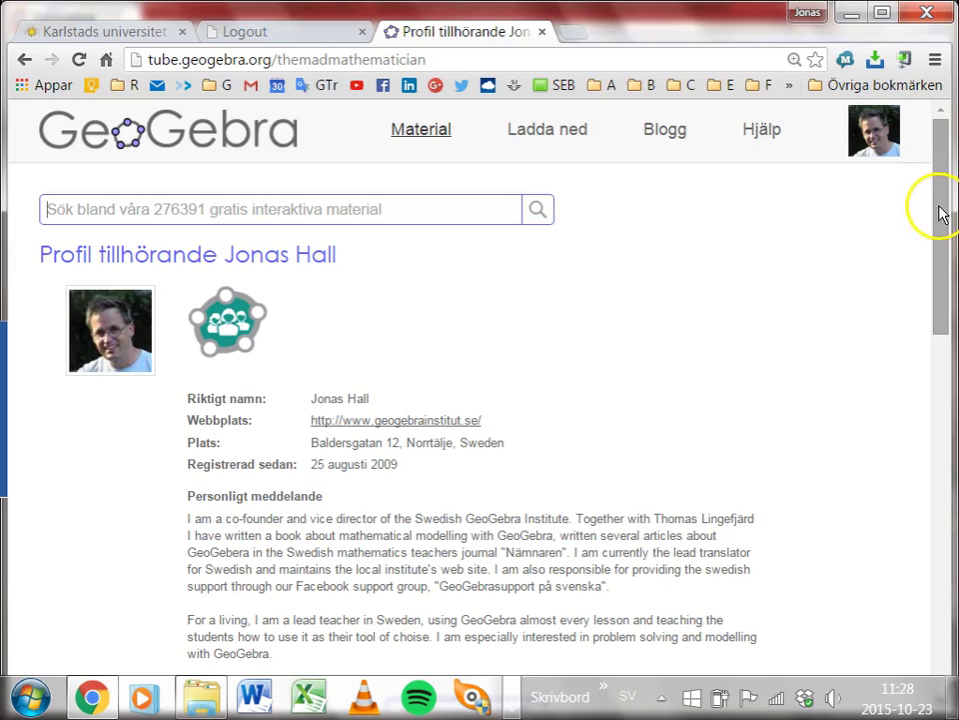